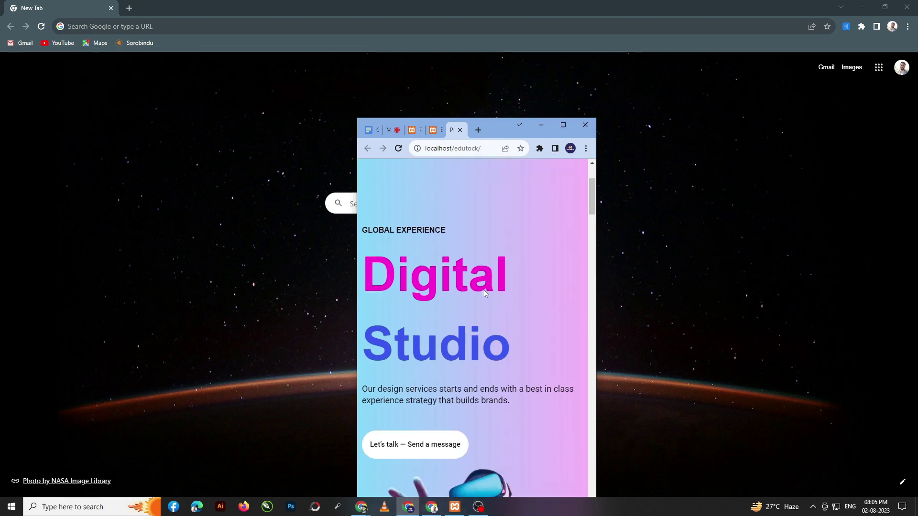
Maximize the browser window showing the site and open Elementor's Theme Builder from the WordPress dashboard
scroll(484, 292, down, 2)
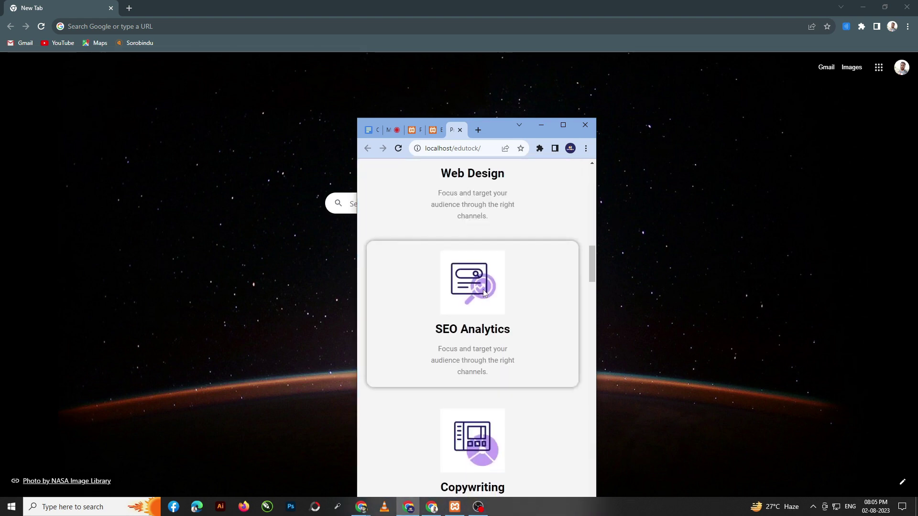
click(561, 125)
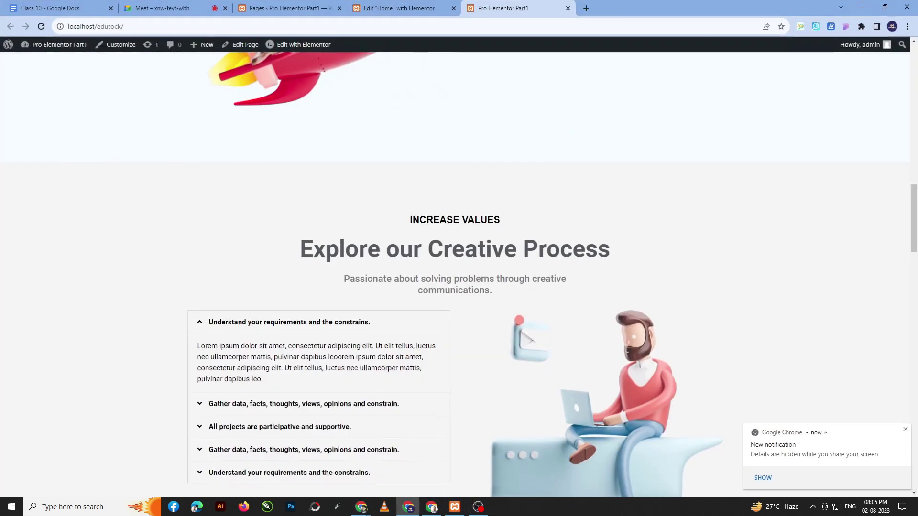
click(294, 7)
click(391, 5)
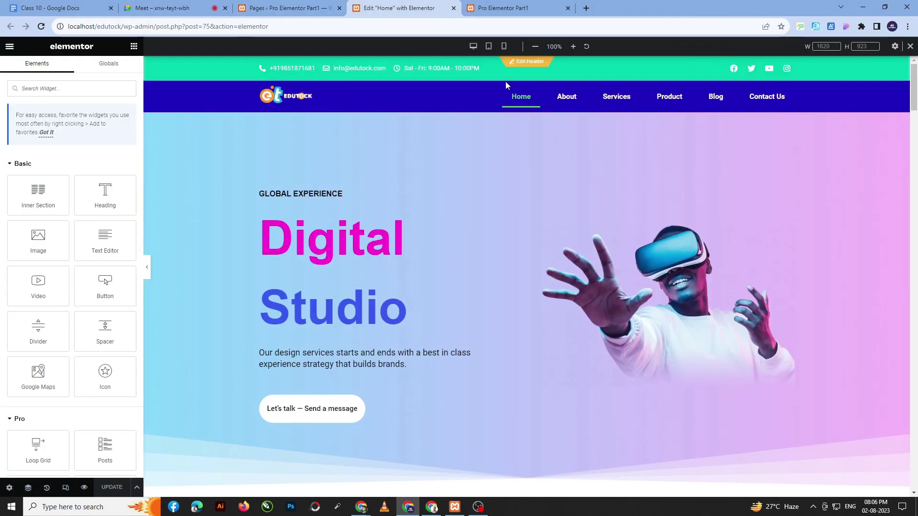
click(293, 7)
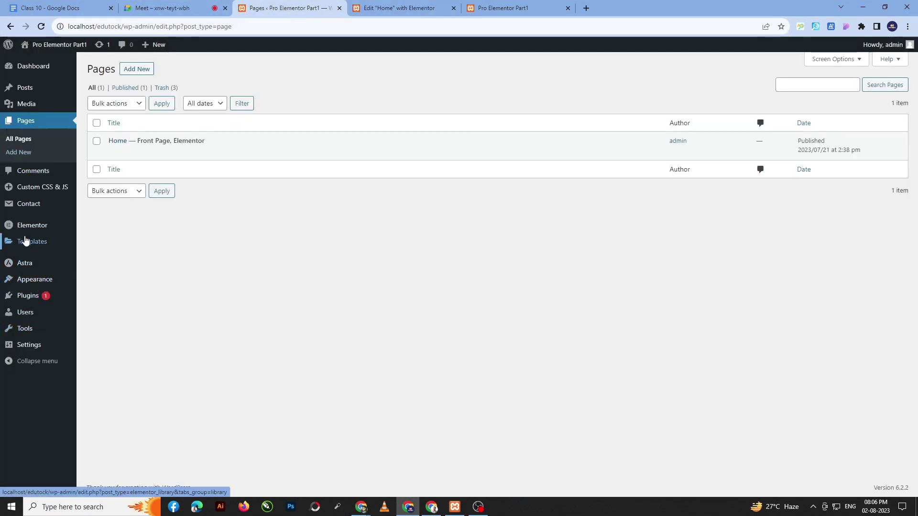
mouse_move(34, 242)
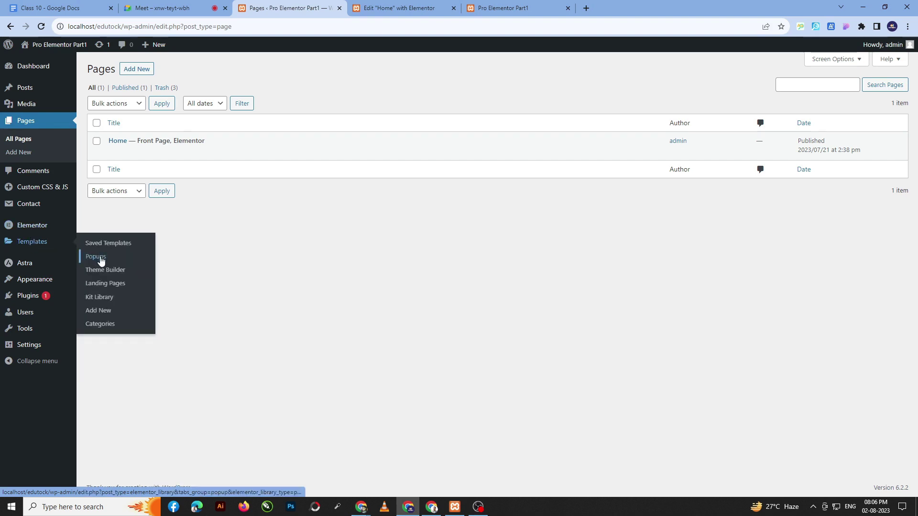
click(109, 270)
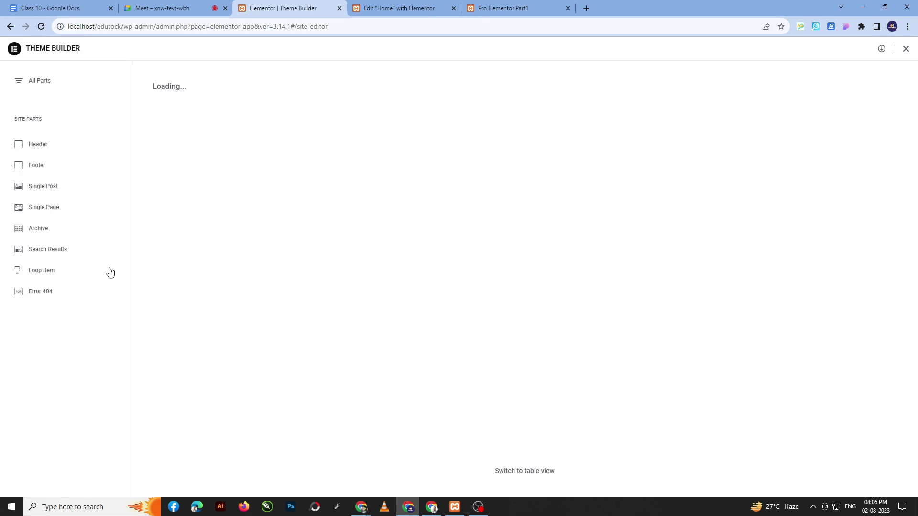
Open the site's existing header template for editing with Elementor in a new browser tab
mouse_move(190, 161)
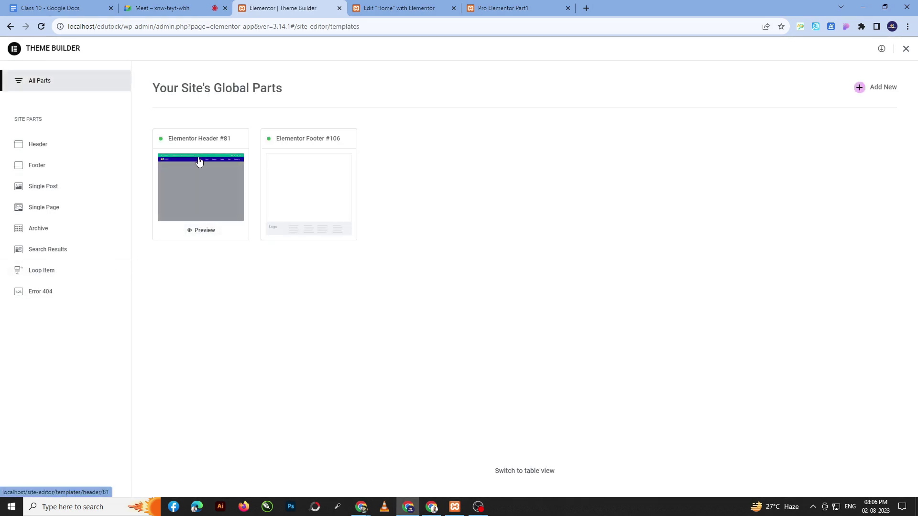
right_click(198, 178)
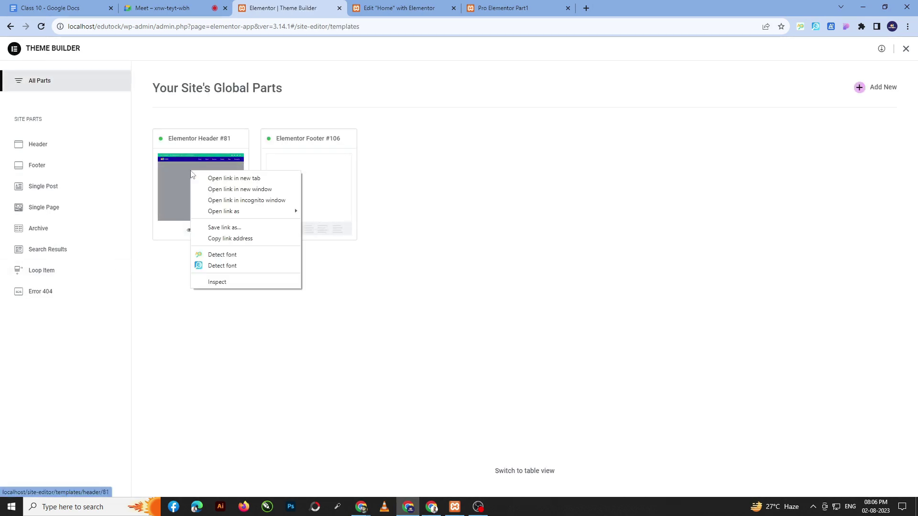
click(176, 158)
click(178, 160)
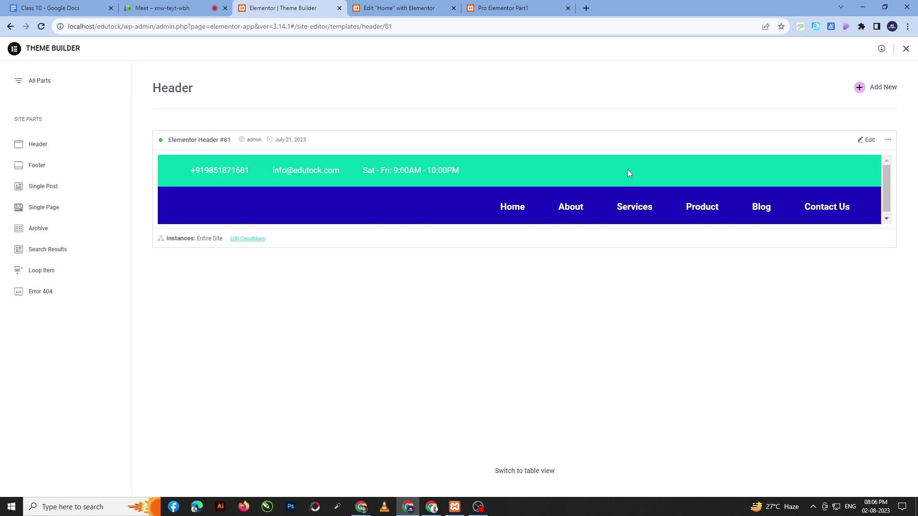
right_click(865, 140)
click(873, 147)
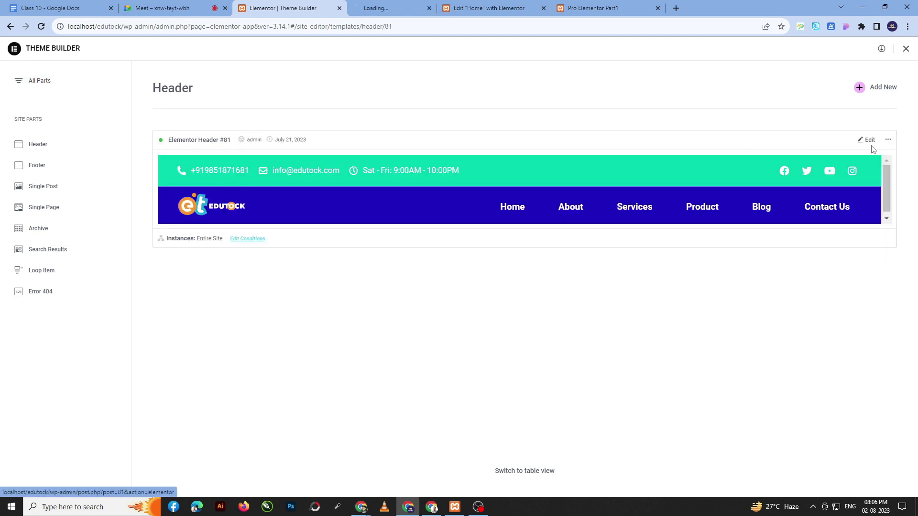
click(407, 8)
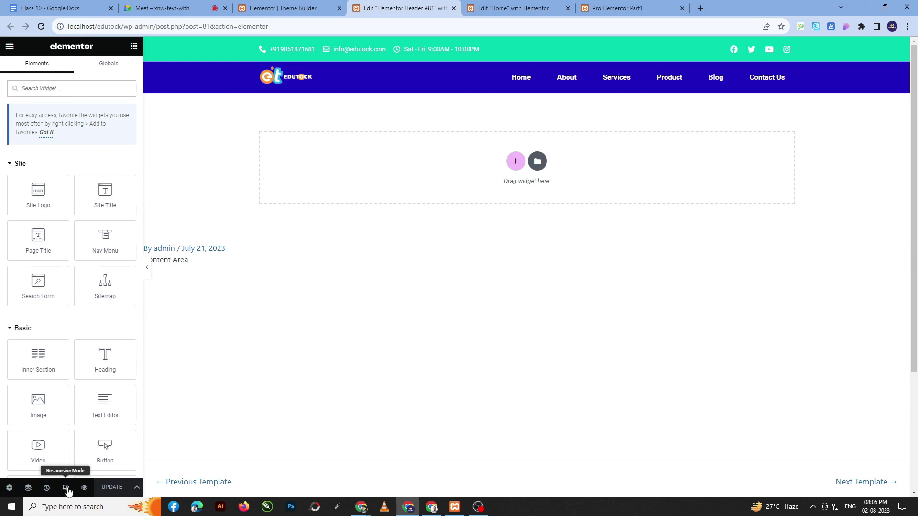
Preview the header in responsive mode at mobile portrait size and return to the desktop view
click(67, 490)
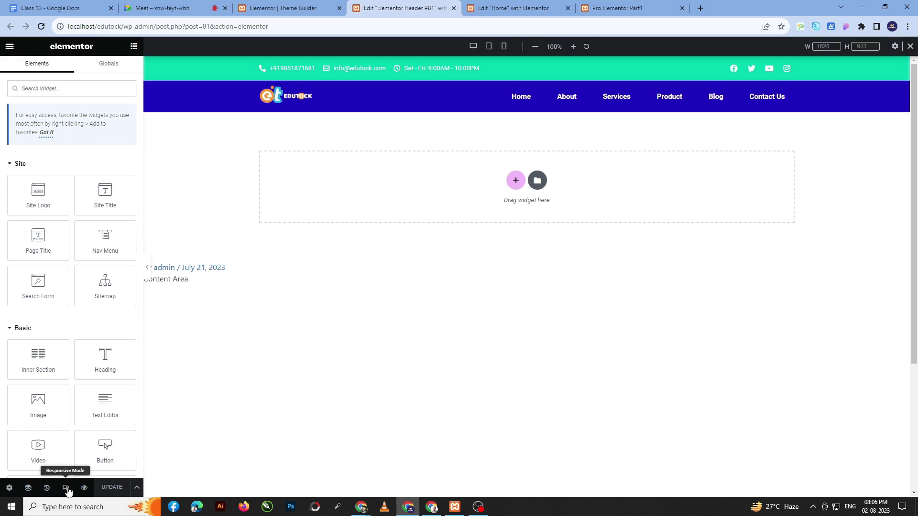
click(504, 47)
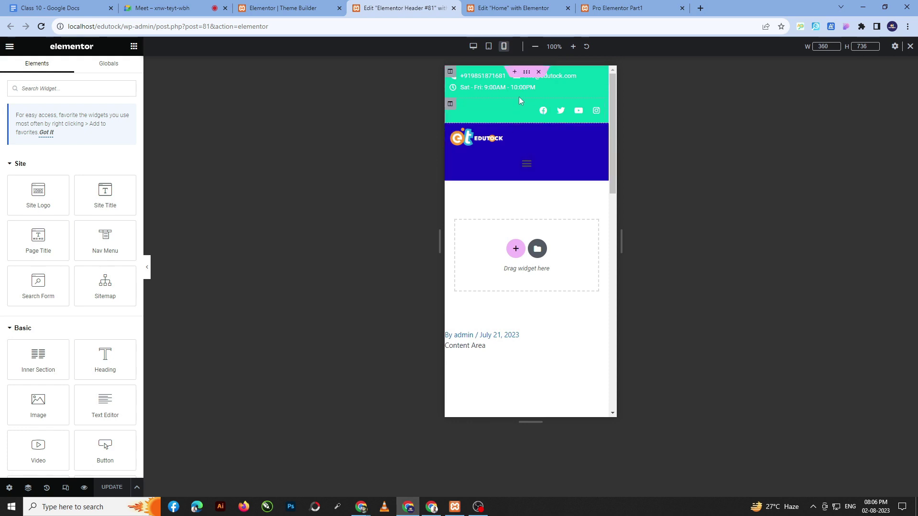
scroll(519, 95, down, 2)
scroll(516, 170, up, 2)
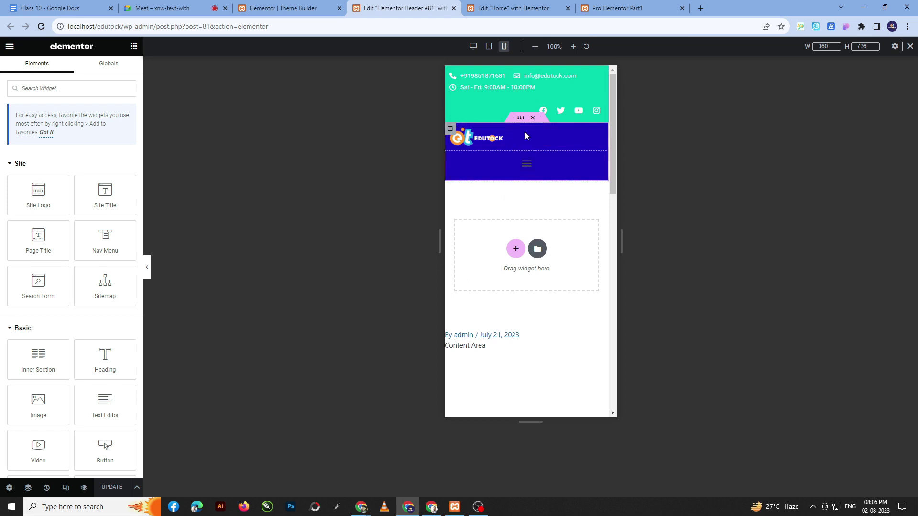
click(473, 47)
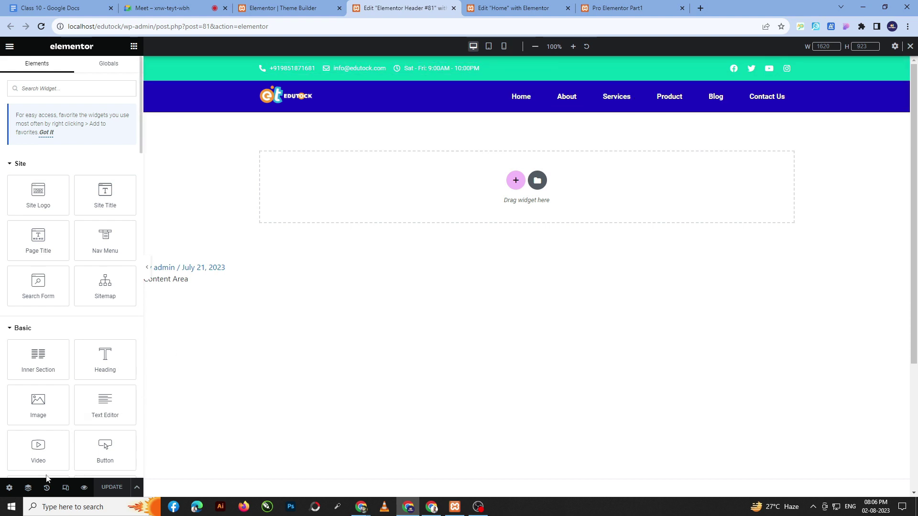
Show the Navigator, duplicate the green contact bar section, and move the copy below the blue logo and menu section
click(29, 488)
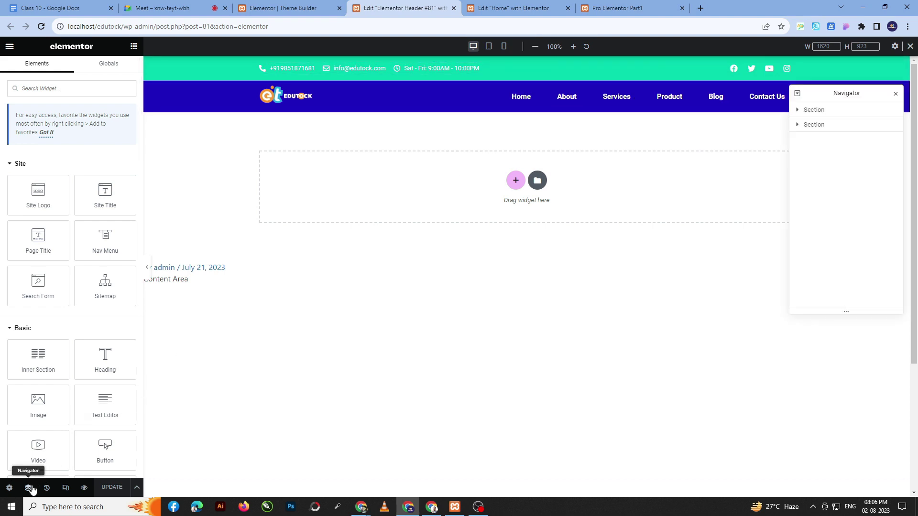
click(814, 110)
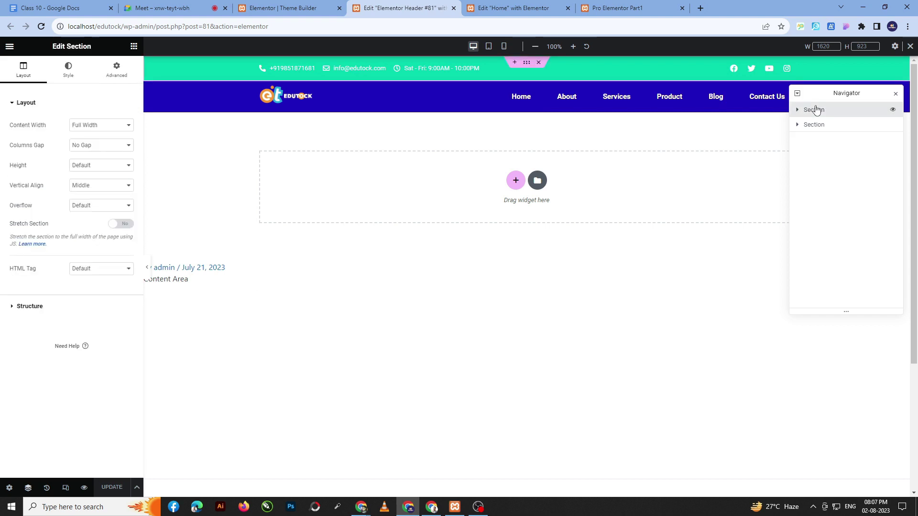
right_click(525, 65)
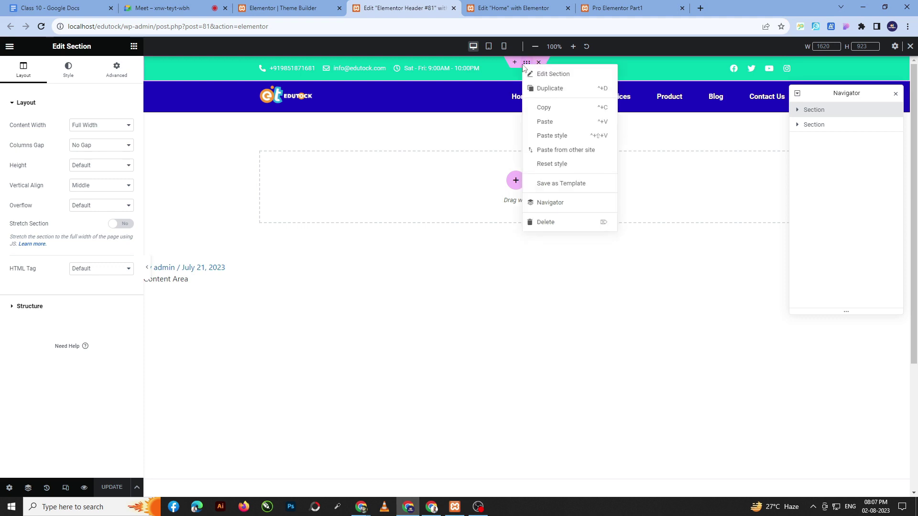
click(545, 91)
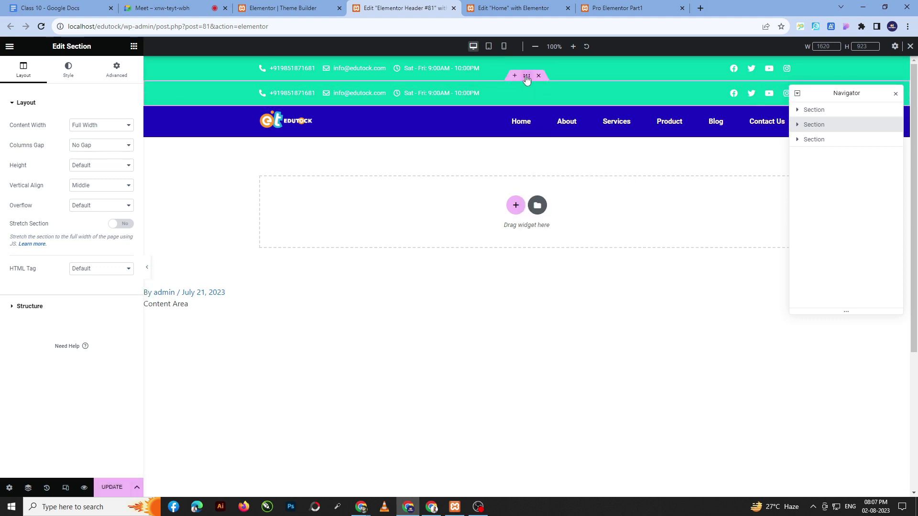
drag(527, 79, 514, 130)
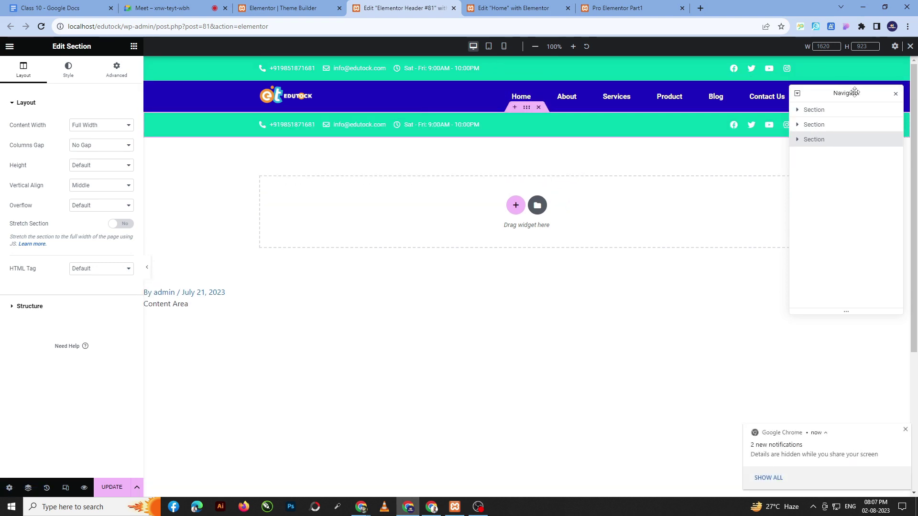
Duplicate the blue section that holds the logo and navigation menu
double_click(813, 124)
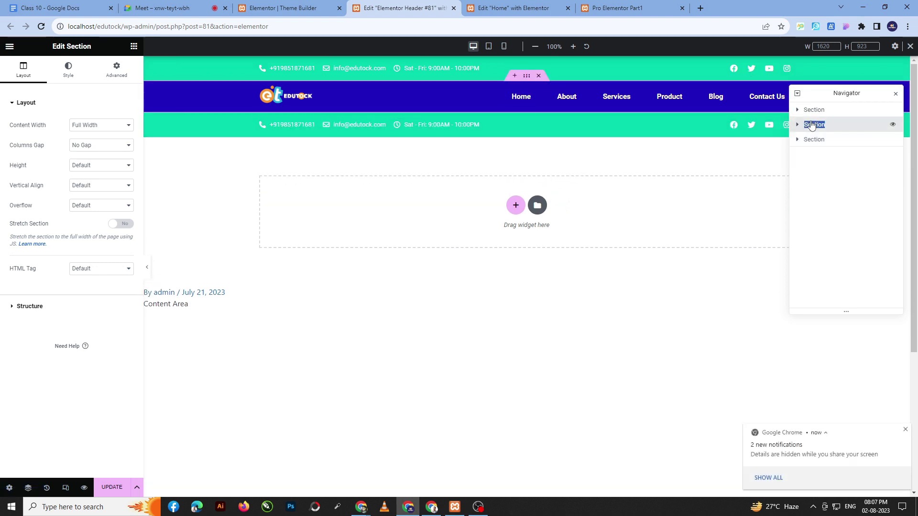
right_click(529, 76)
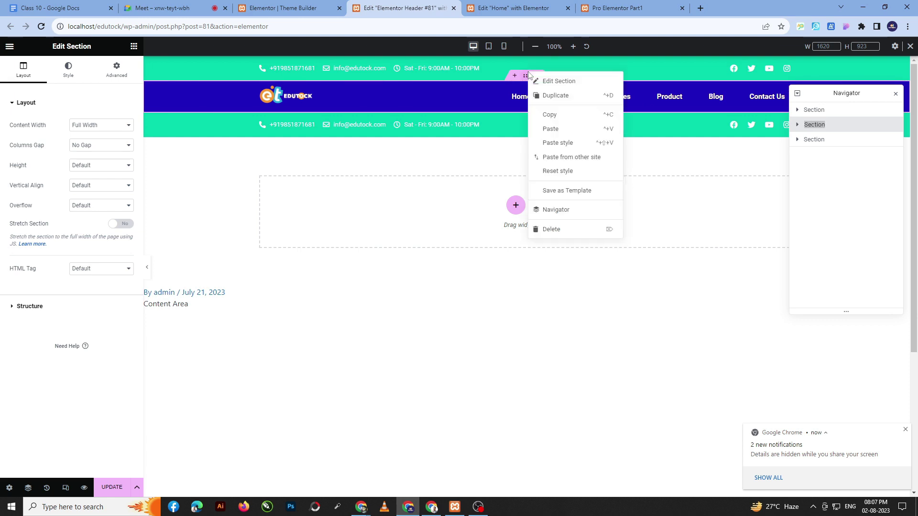
click(574, 97)
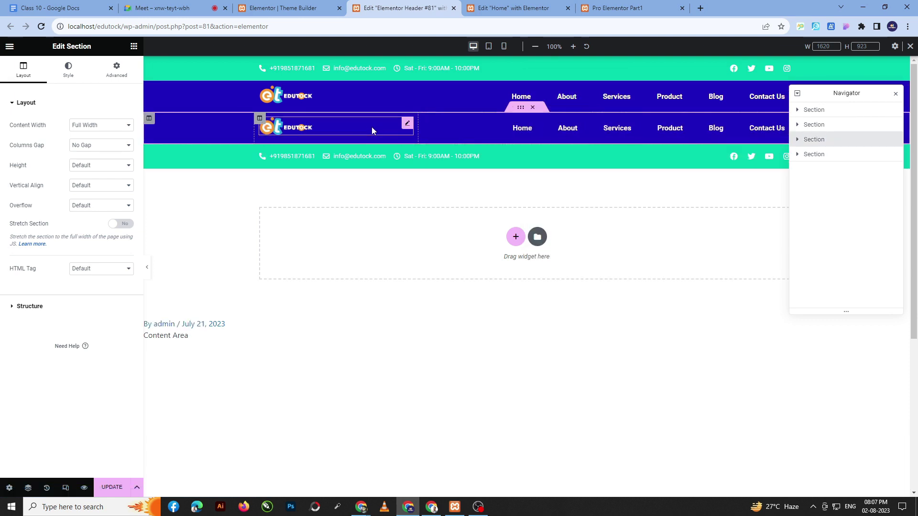
Try to move the duplicated logo and menu section below the copied contact bar on the canvas, and undo the move
drag(521, 107, 517, 155)
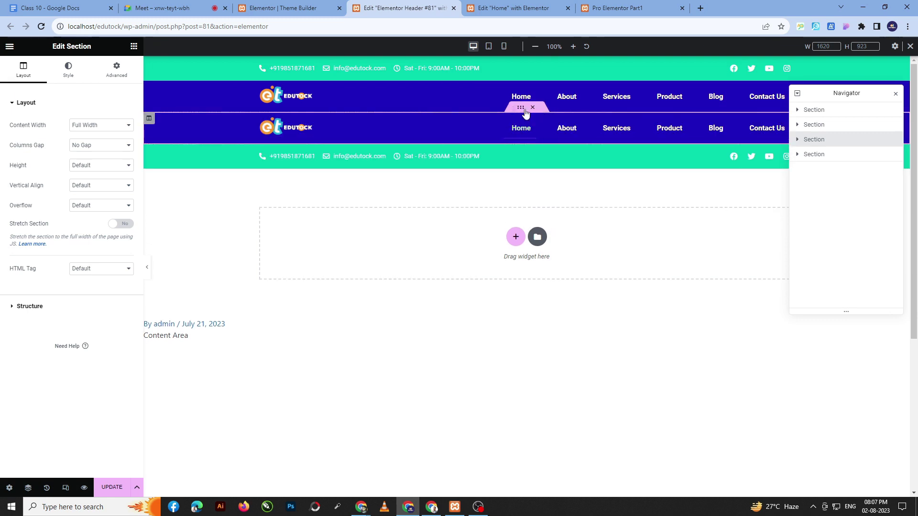
drag(523, 115, 454, 151)
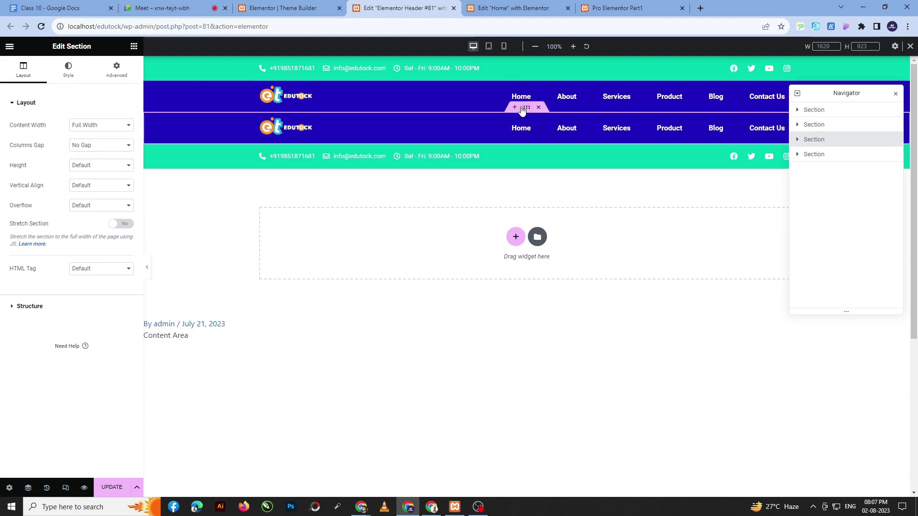
drag(491, 153, 160, 118)
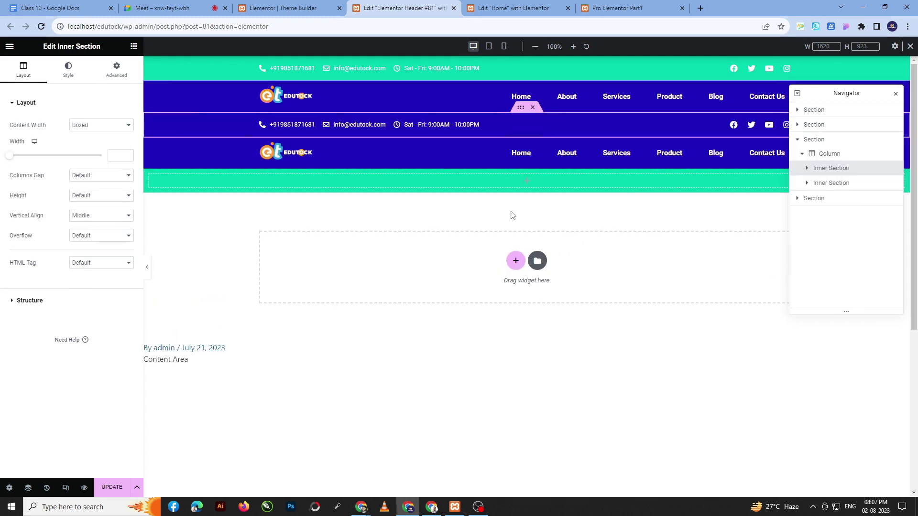
key(ctrl+z)
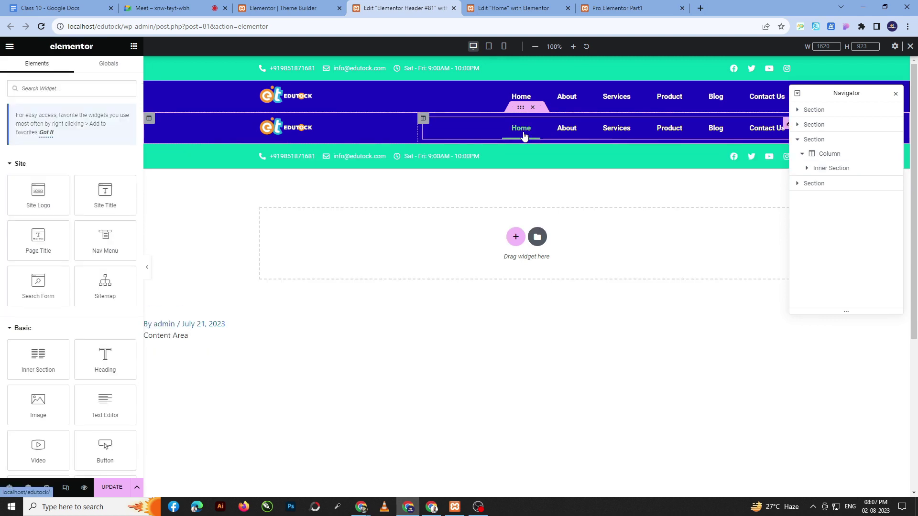
Reorder the sections in the Navigator so the duplicated logo and menu section comes after the copied contact bar
click(804, 144)
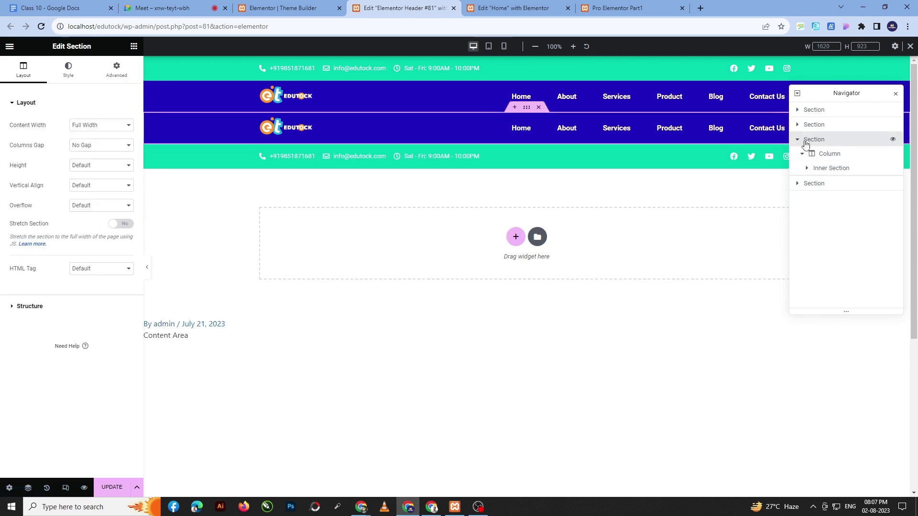
click(797, 140)
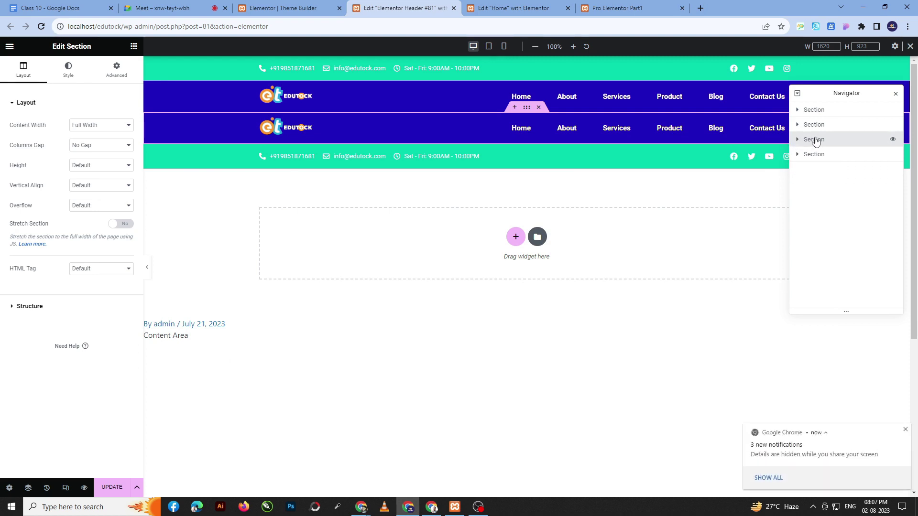
drag(815, 142, 813, 163)
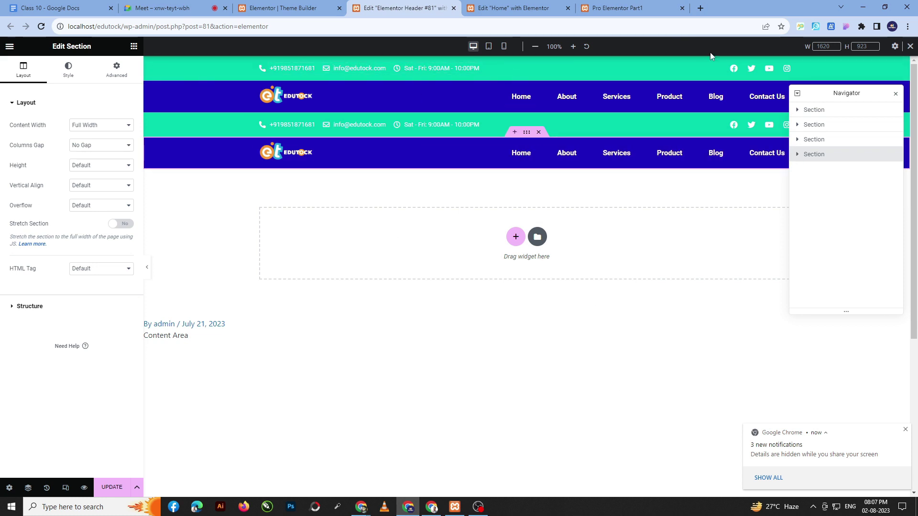
Hide the first contact bar section on tablet portrait and mobile portrait
click(805, 109)
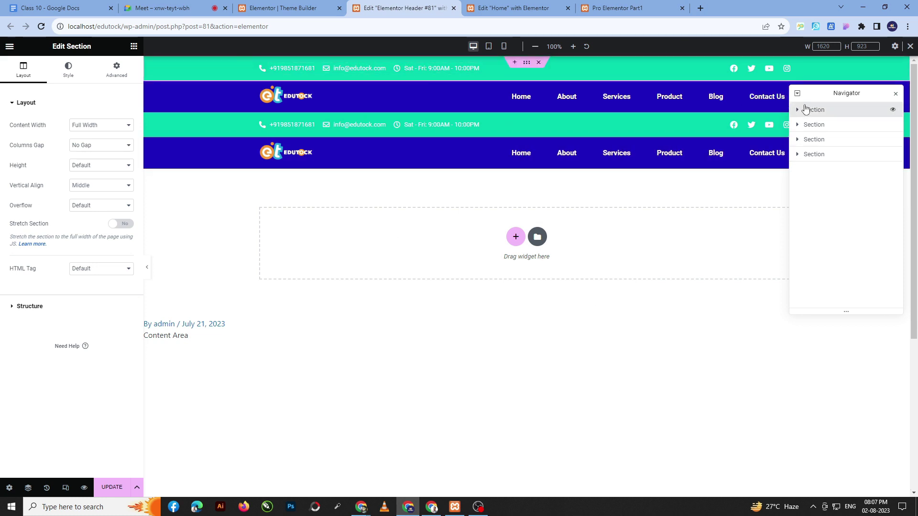
click(117, 69)
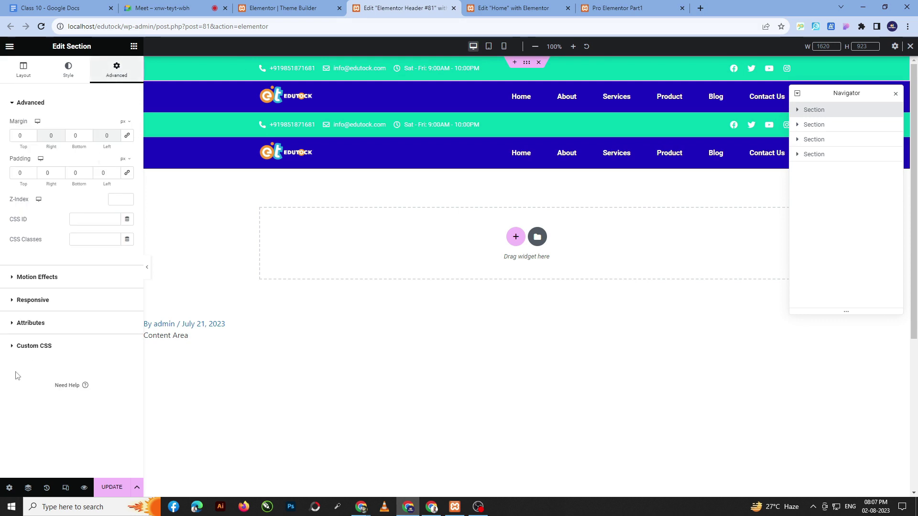
double_click(33, 298)
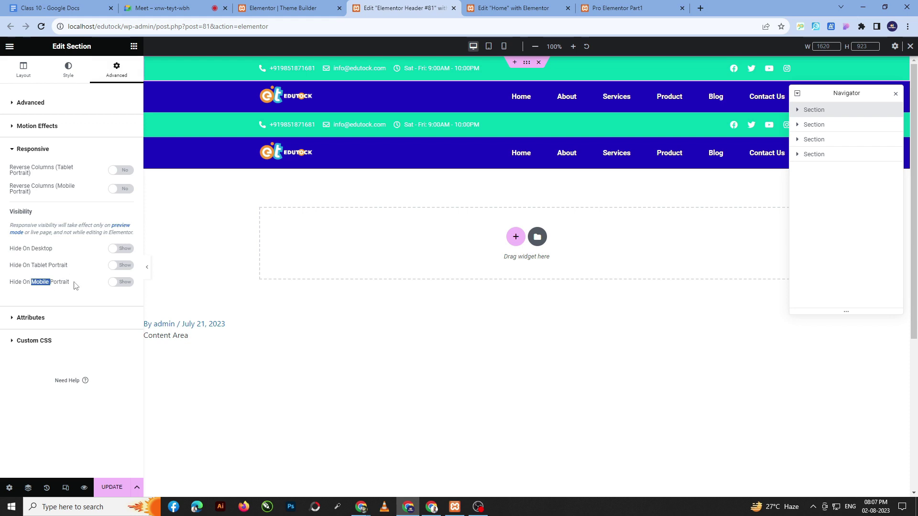
click(117, 266)
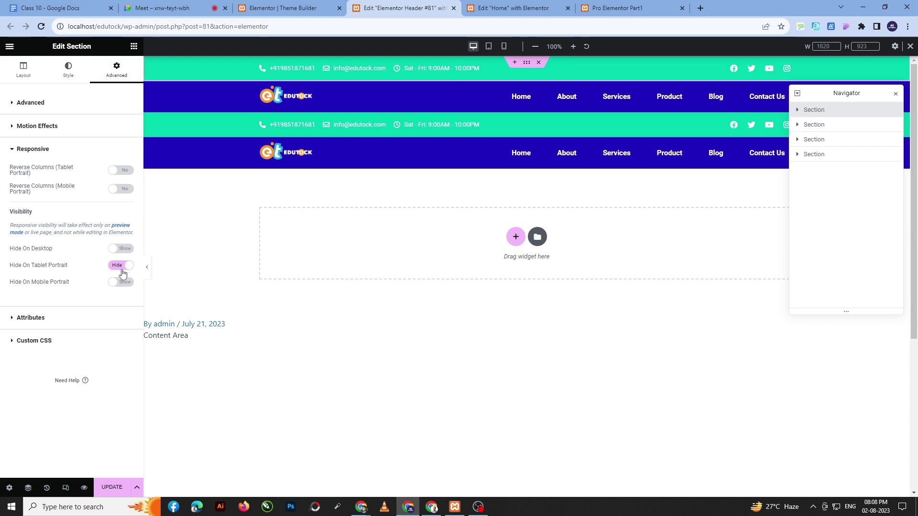
click(127, 286)
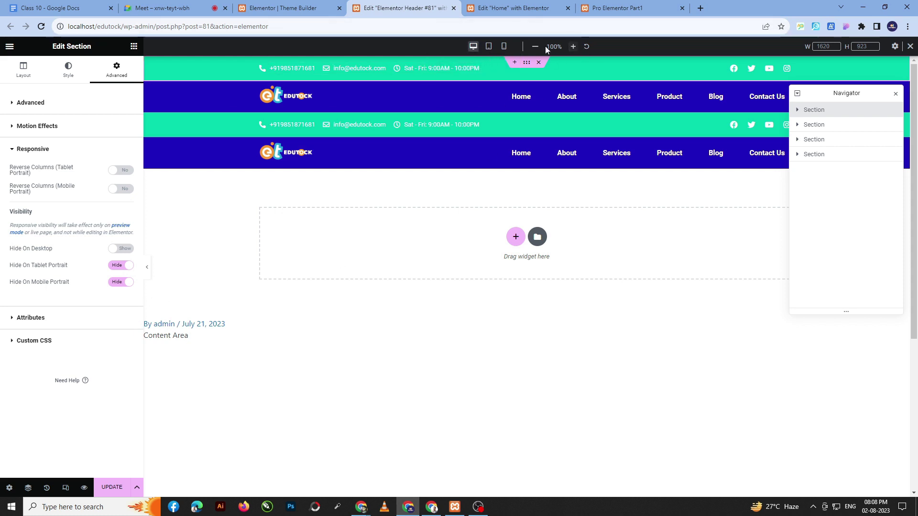
Check how the live home page's header adapts at narrower browser window widths, and return the window to full size
click(123, 266)
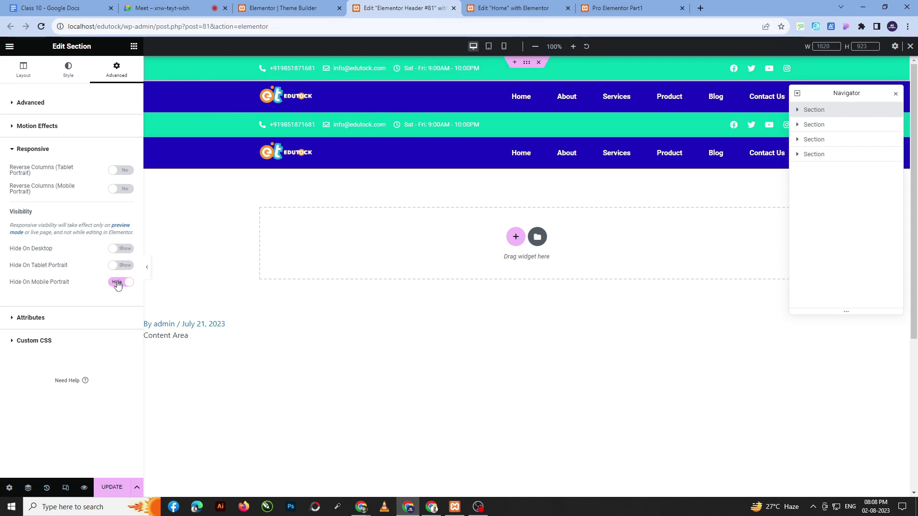
click(667, 9)
scroll(753, 223, up, 5)
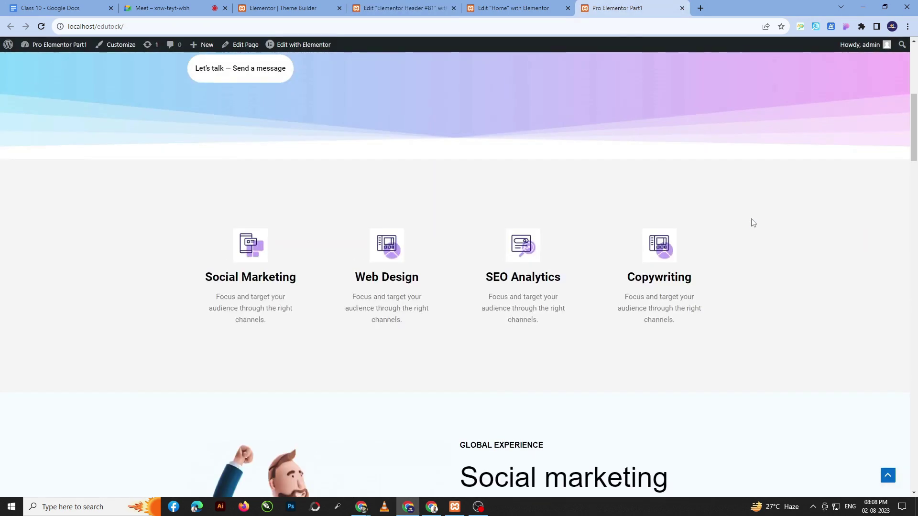
scroll(755, 201, up, 7)
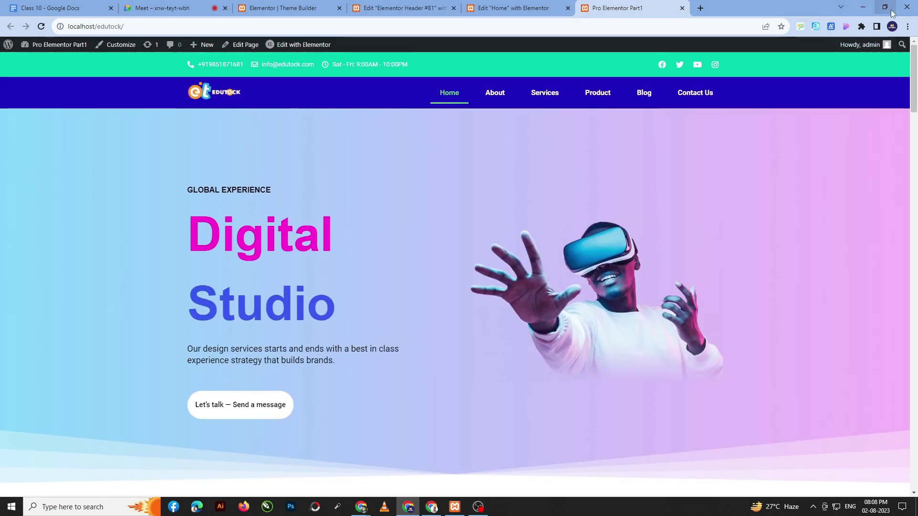
click(891, 11)
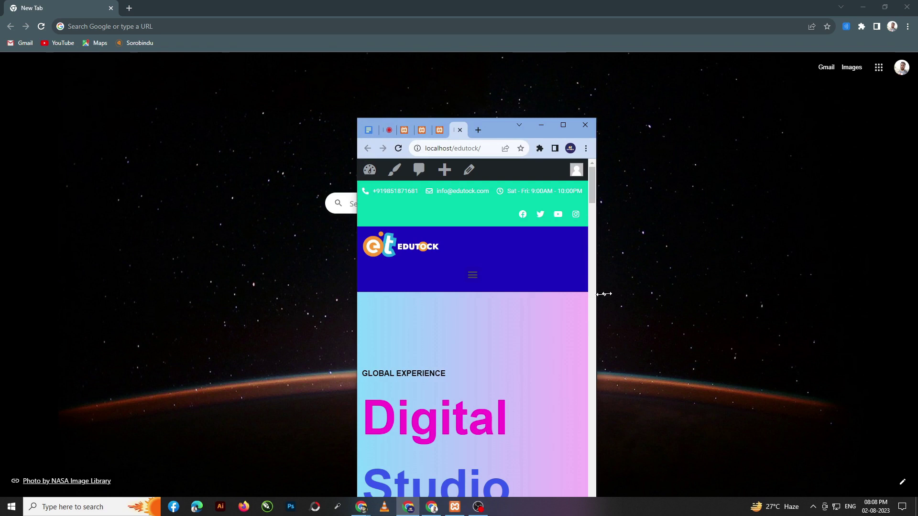
drag(603, 295, 750, 286)
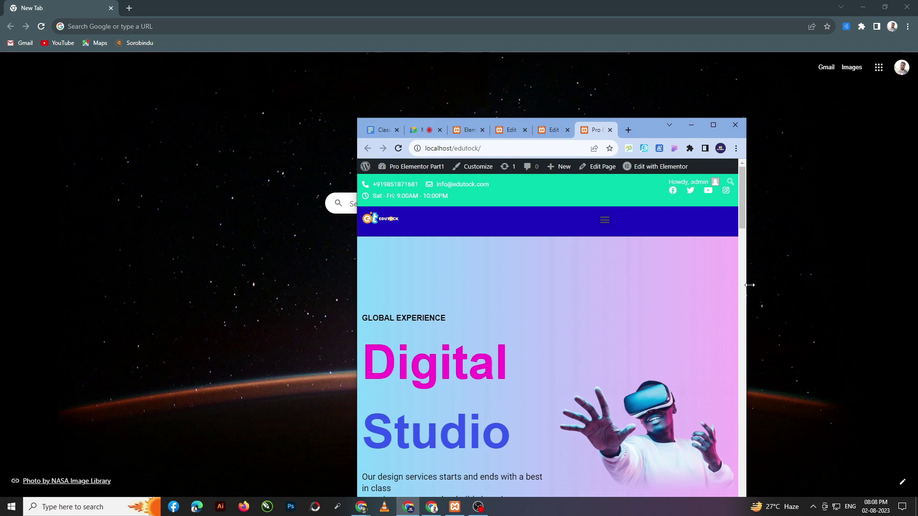
drag(749, 285, 562, 290)
click(563, 125)
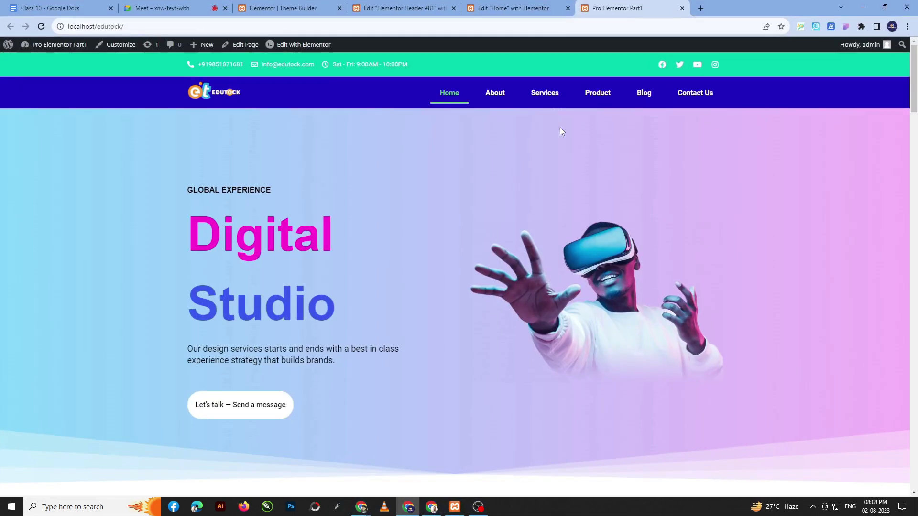
Save the header template, and hide the original logo and menu section on tablet portrait and mobile portrait, updating the template again
click(364, 6)
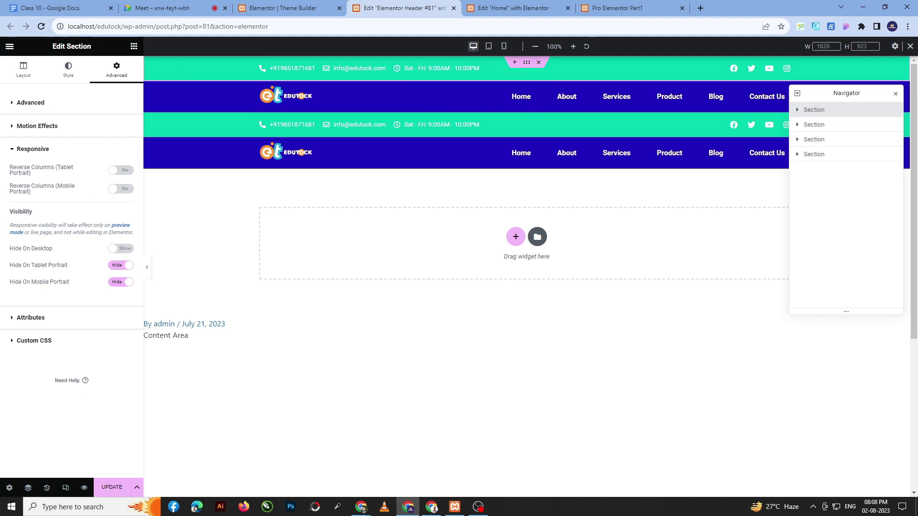
click(102, 486)
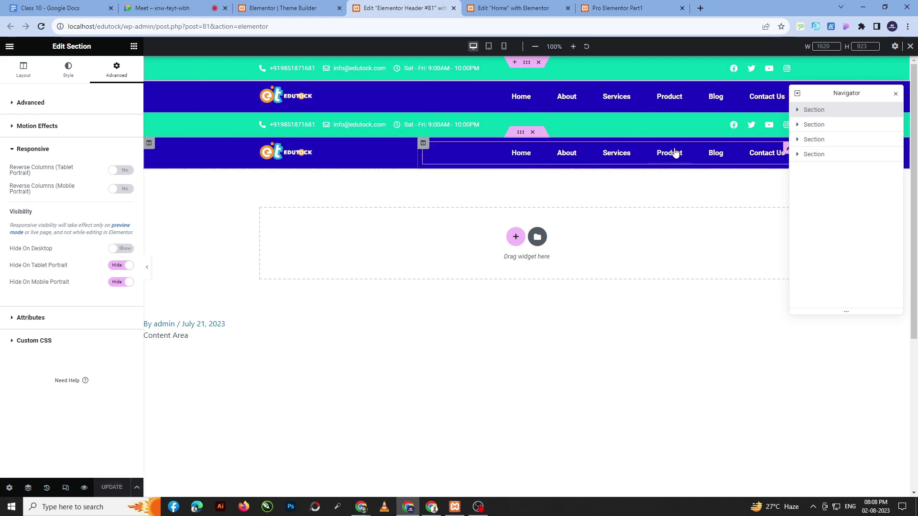
double_click(814, 124)
click(115, 73)
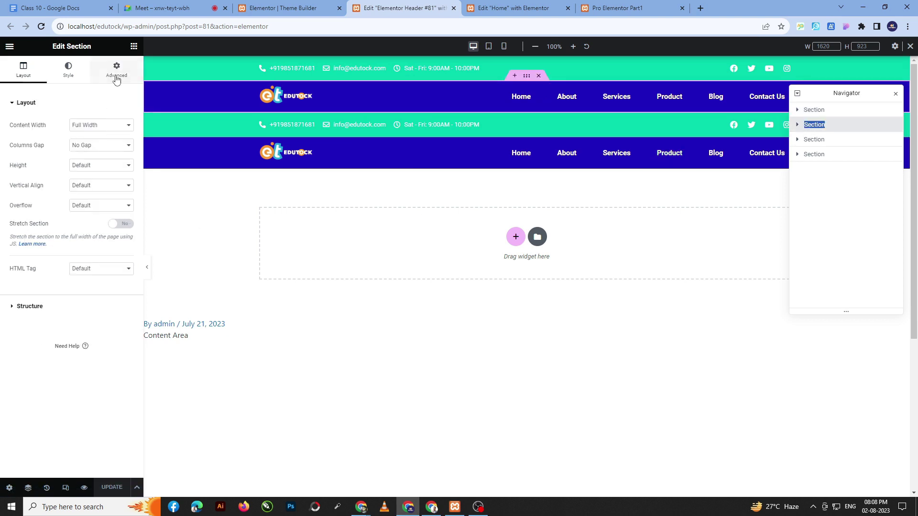
click(57, 300)
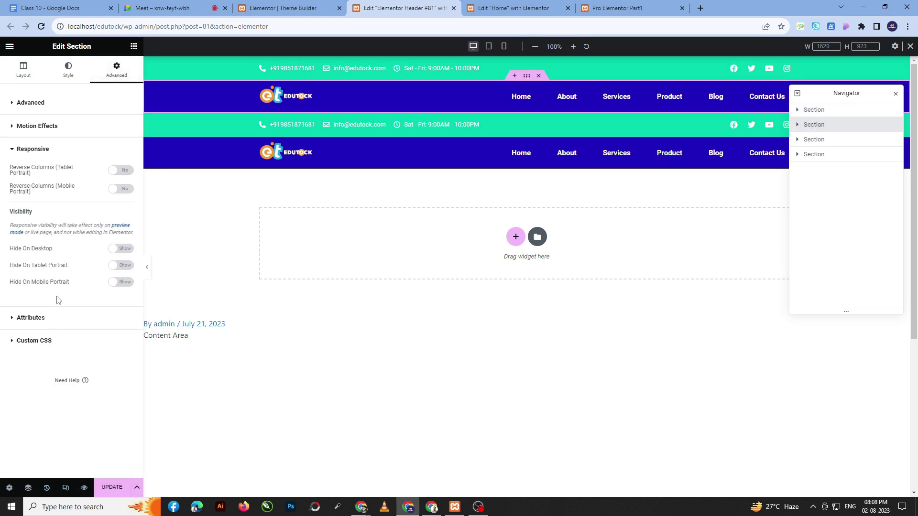
click(125, 266)
click(112, 489)
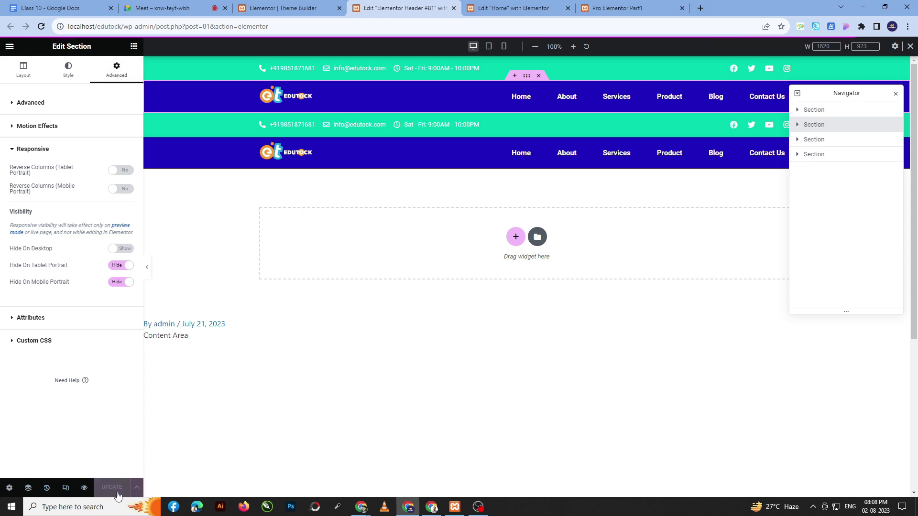
Hide the copied contact bar section on desktop and tablet portrait, and update the header
double_click(813, 139)
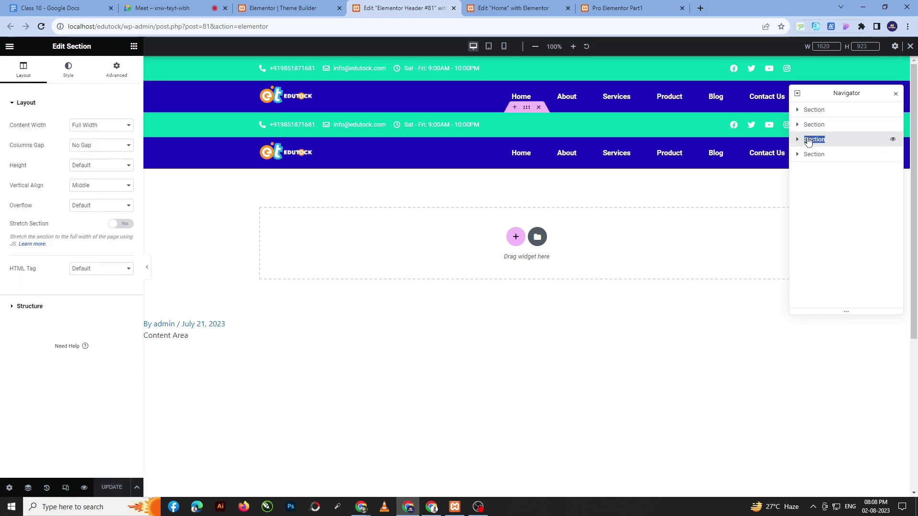
click(124, 78)
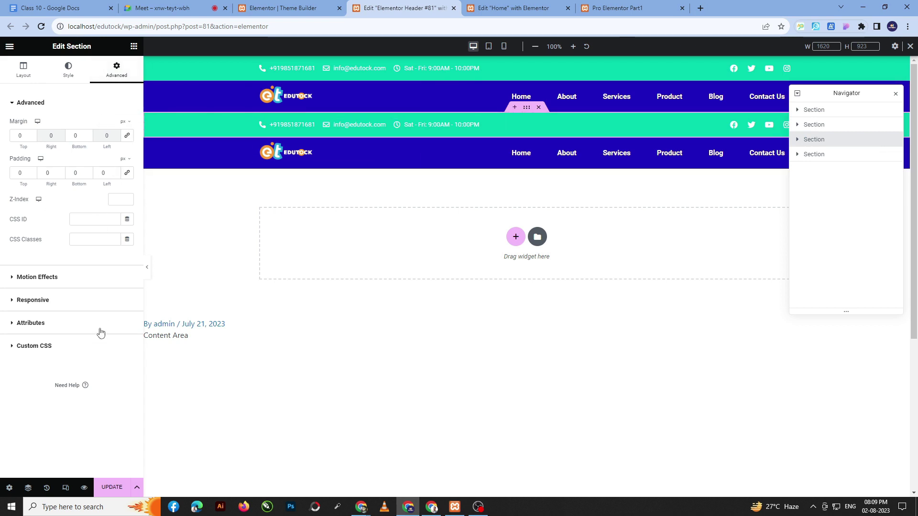
click(90, 301)
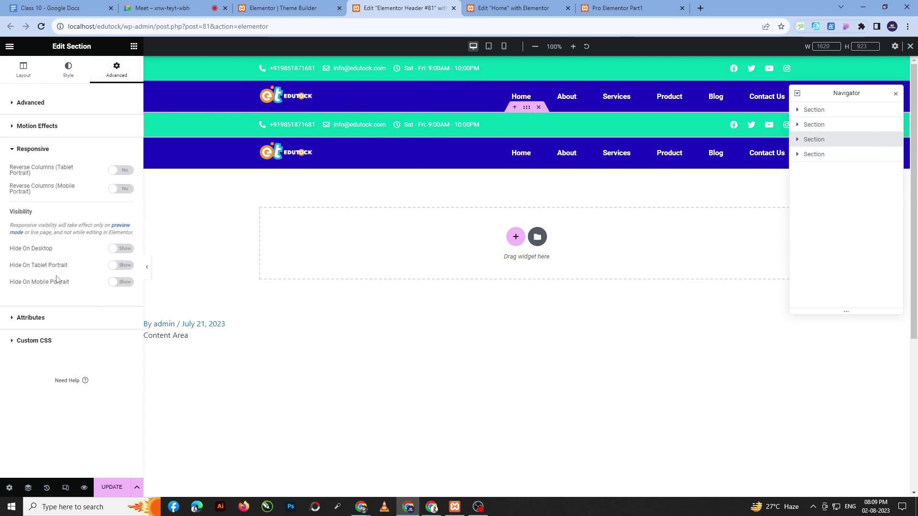
click(125, 250)
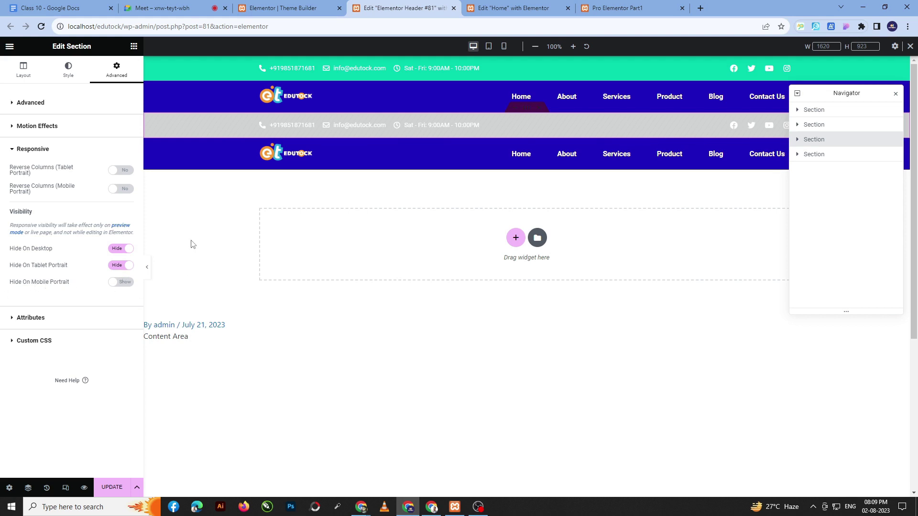
click(109, 488)
Hide the copied logo and menu section on desktop and tablet portrait, and update the header
click(822, 155)
click(117, 70)
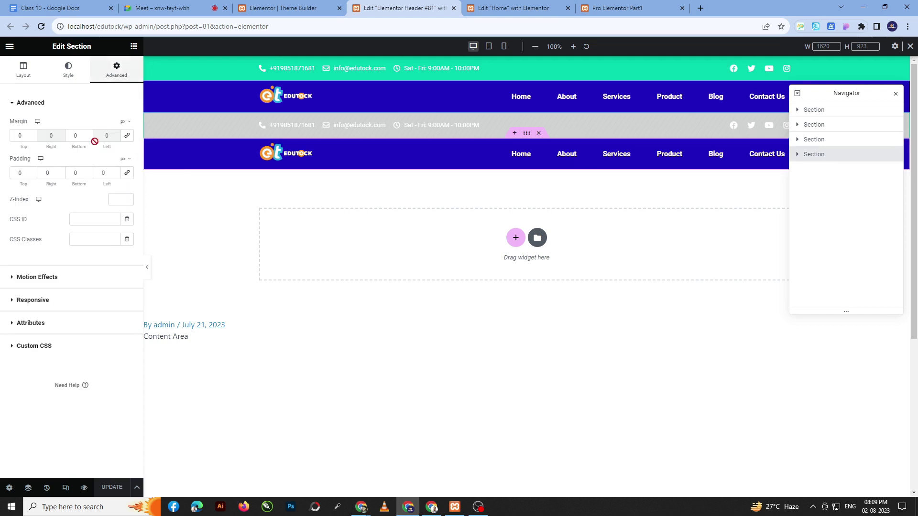
double_click(27, 298)
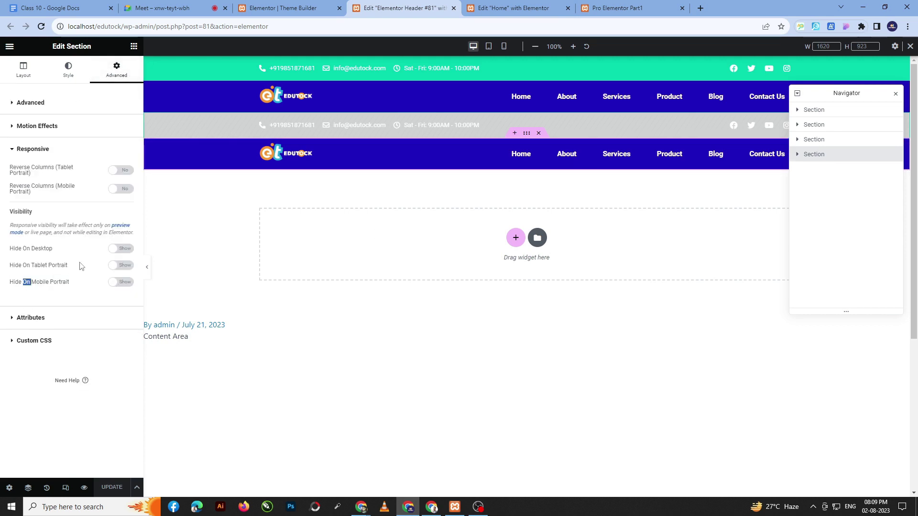
click(119, 248)
click(119, 265)
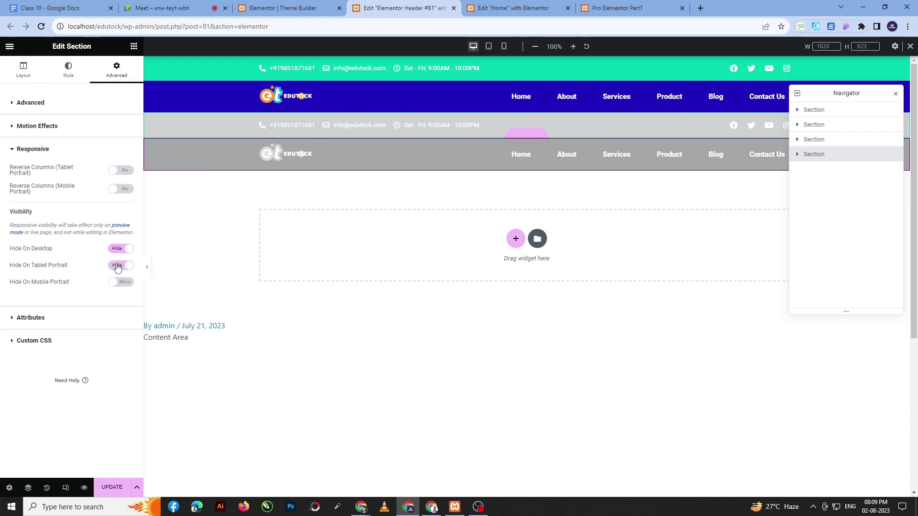
click(111, 488)
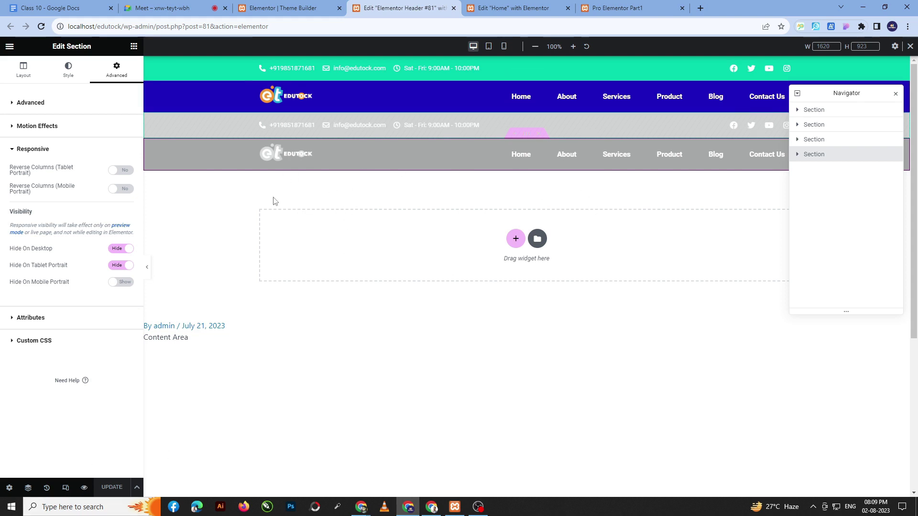
View the header on the live site and in the Home page editor, and return to the header template
click(622, 8)
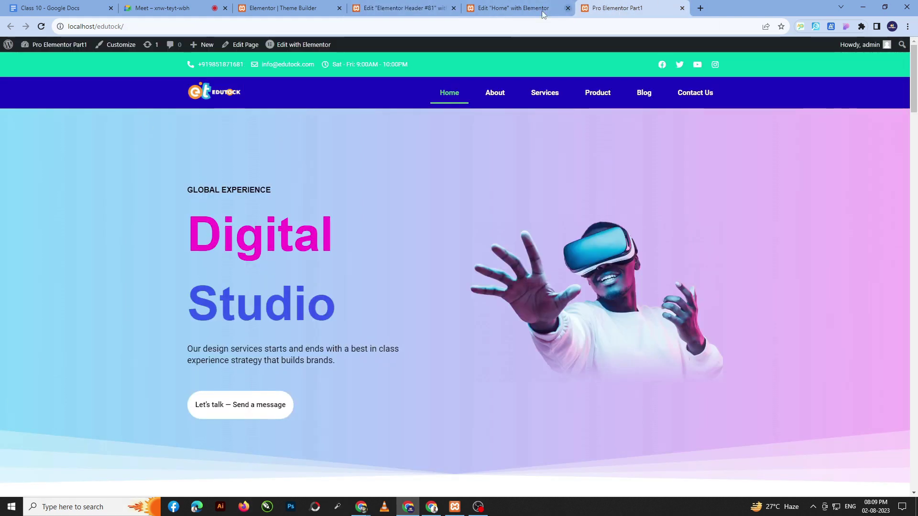
click(496, 7)
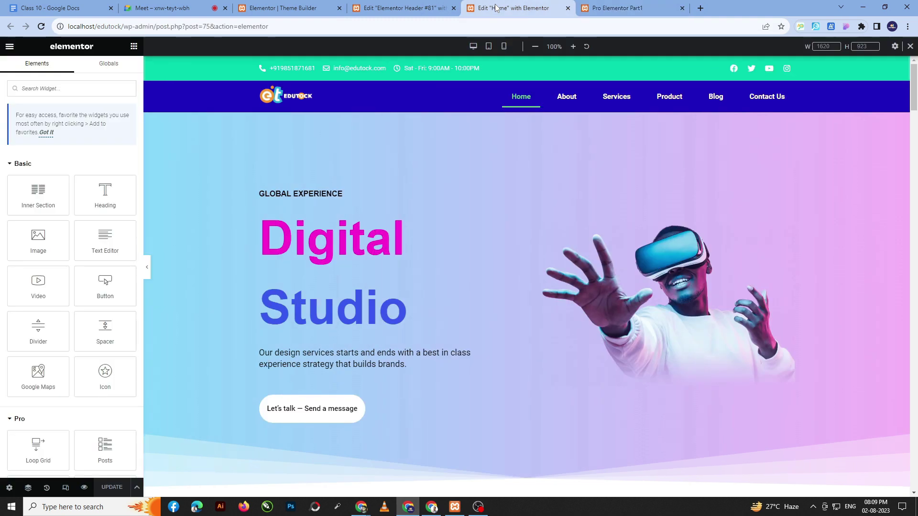
click(389, 7)
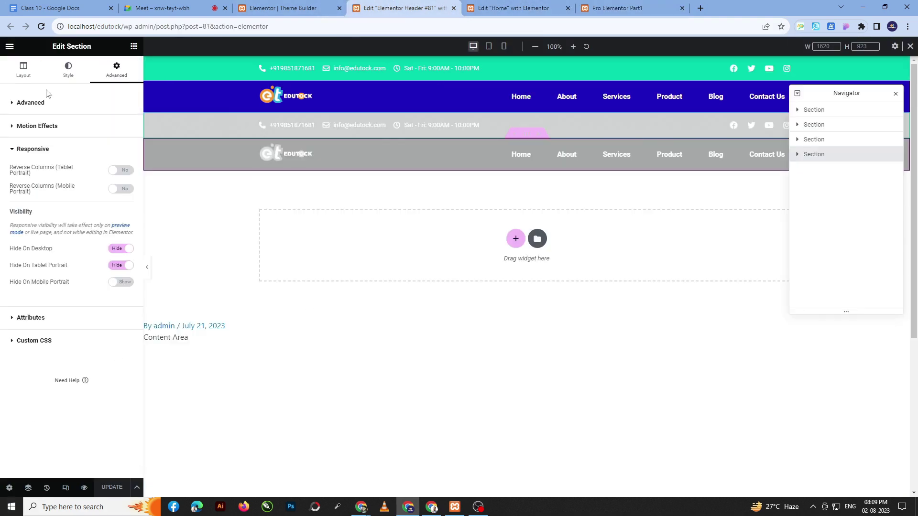
Preview the header in mobile portrait and stack the copied contact bar's icon list vertically with the default layout
click(505, 48)
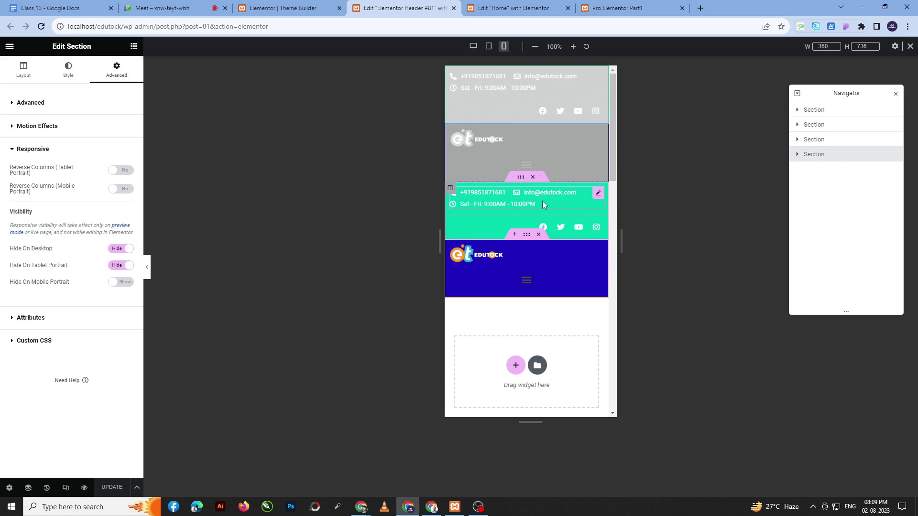
click(556, 202)
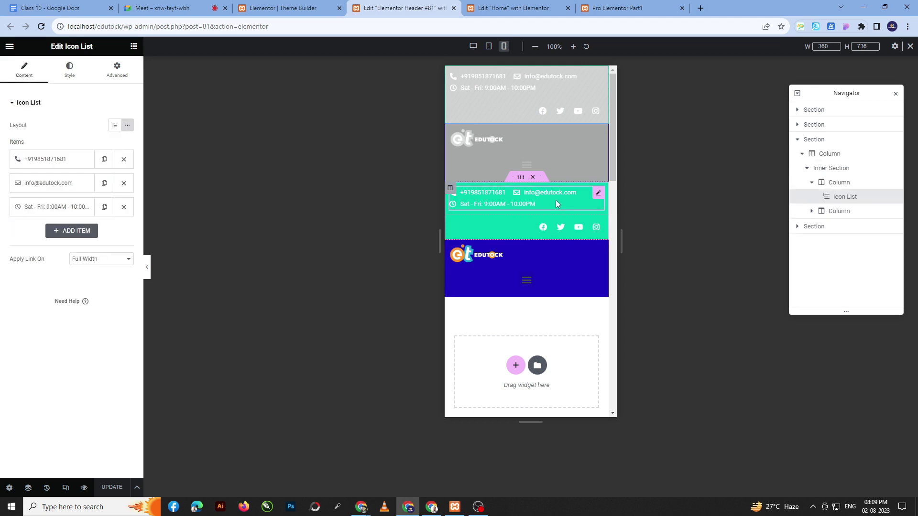
scroll(546, 205, down, 1)
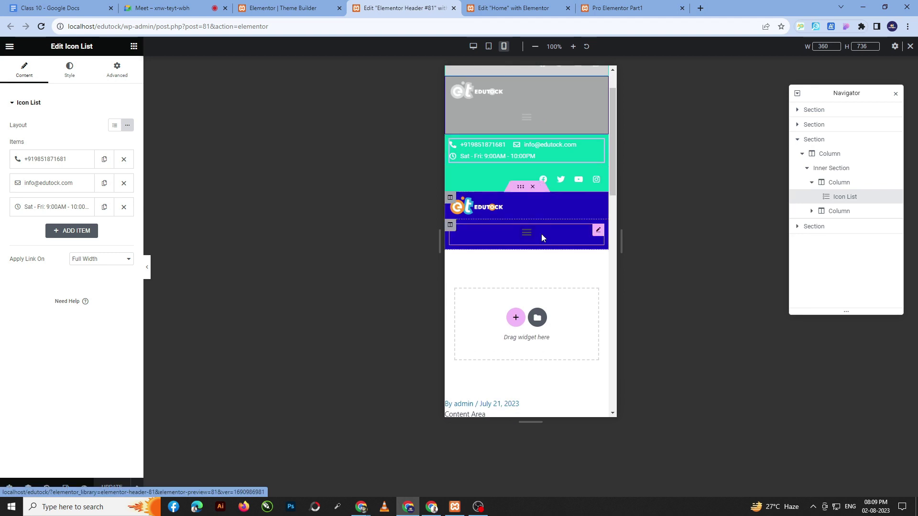
click(114, 126)
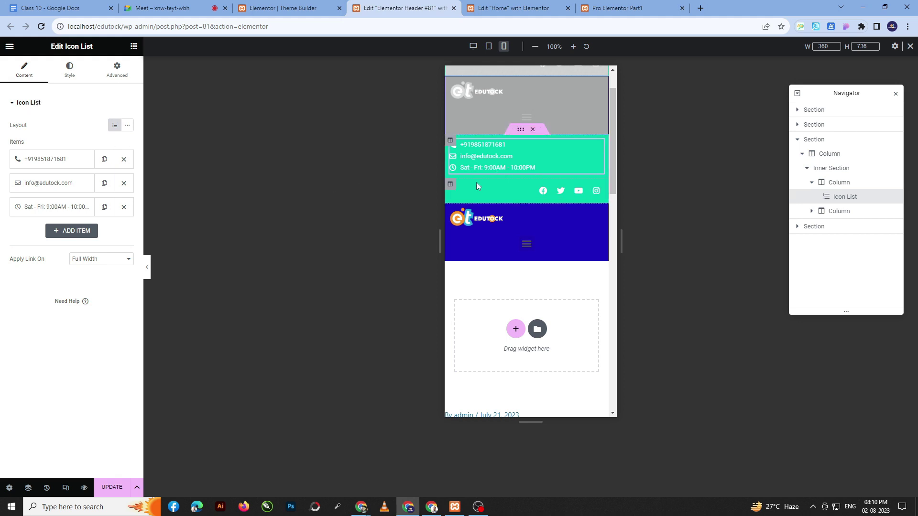
Try the Inline option for the icon list's Apply Link On setting, and set it back to Full Width
click(102, 258)
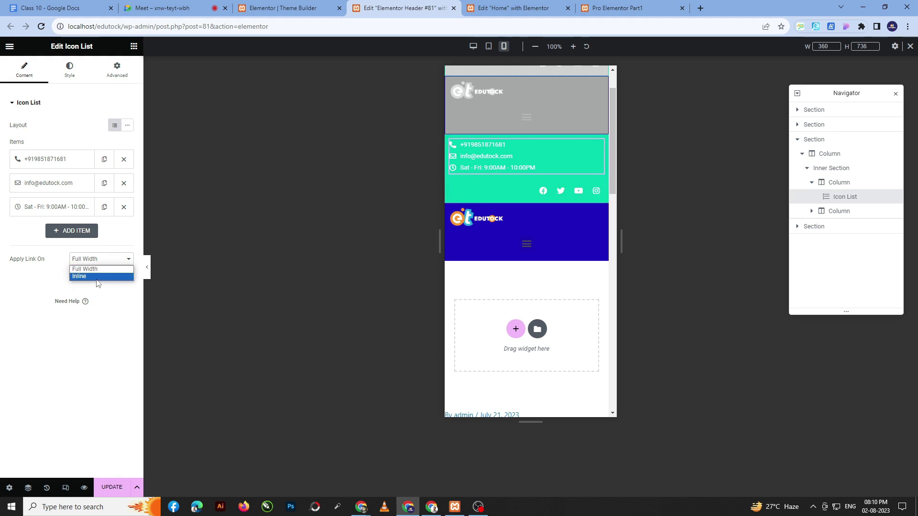
click(98, 277)
click(98, 258)
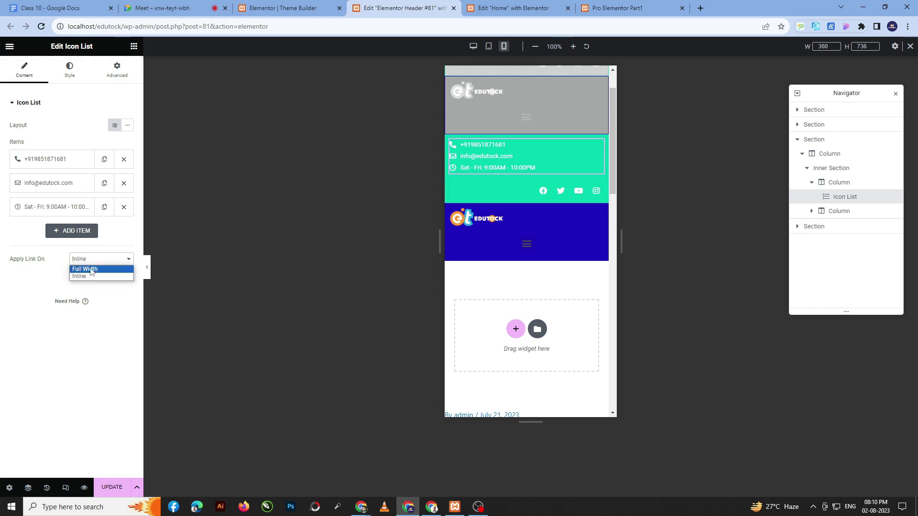
click(94, 267)
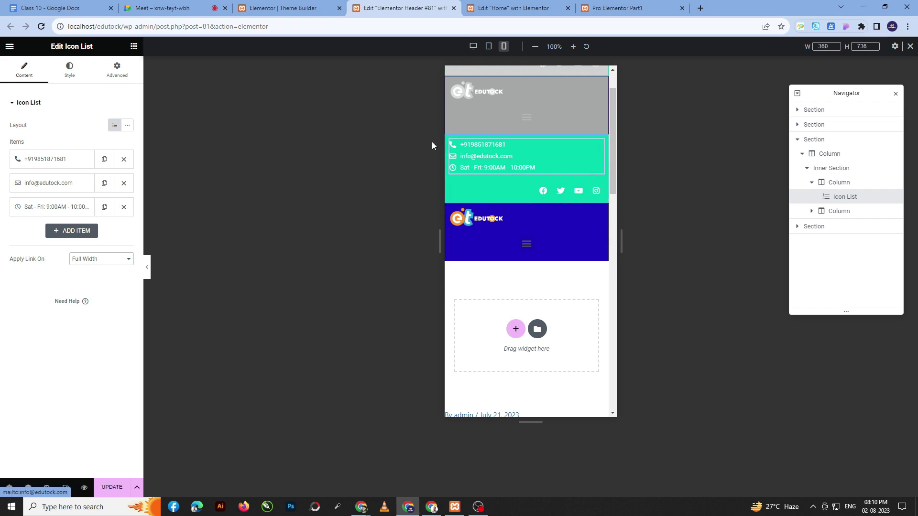
Set the mobile width of the copied contact bar's contact details column and social icons column to 50% each
click(449, 140)
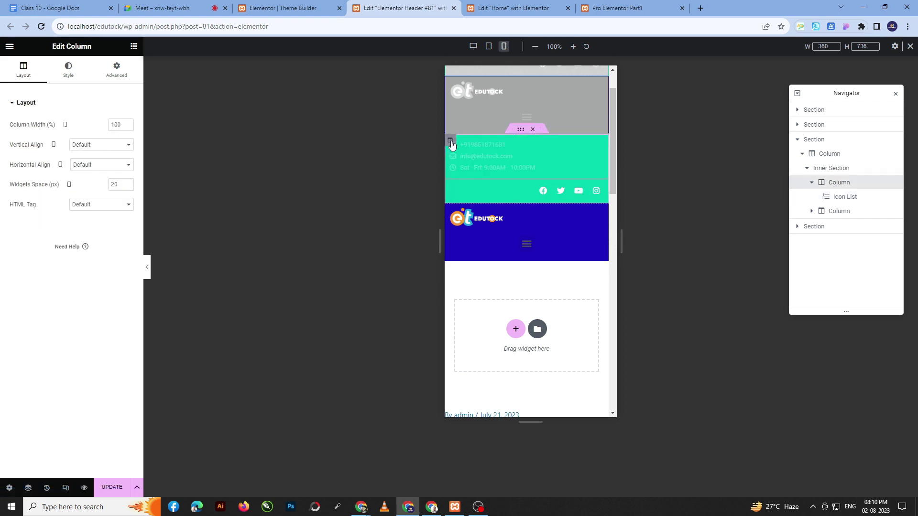
double_click(116, 124)
text(50)
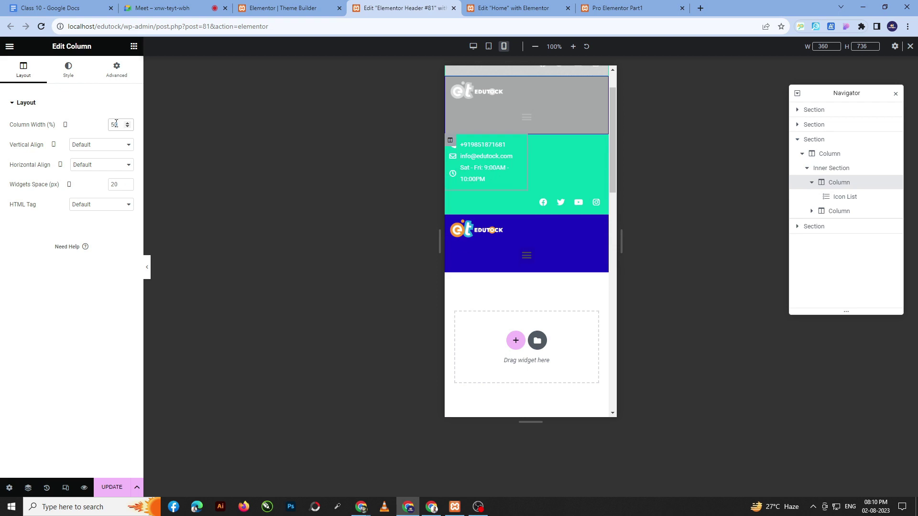
click(529, 203)
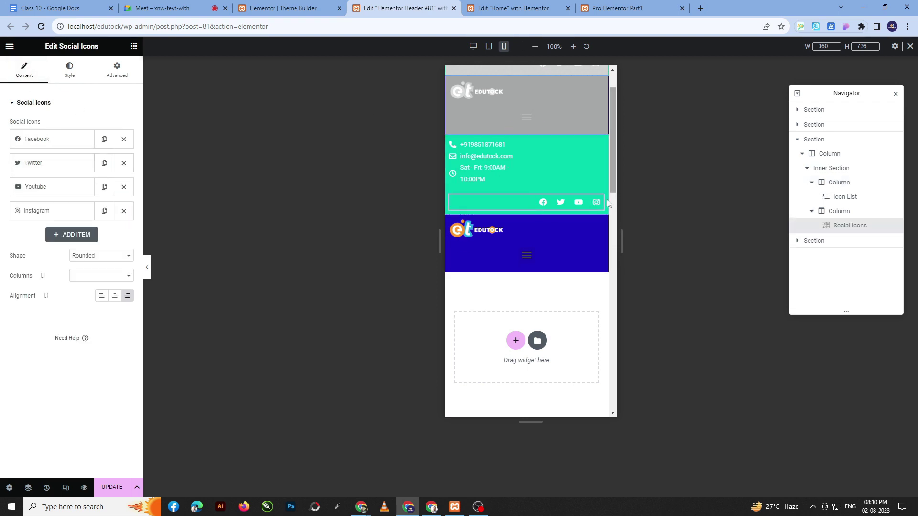
click(839, 211)
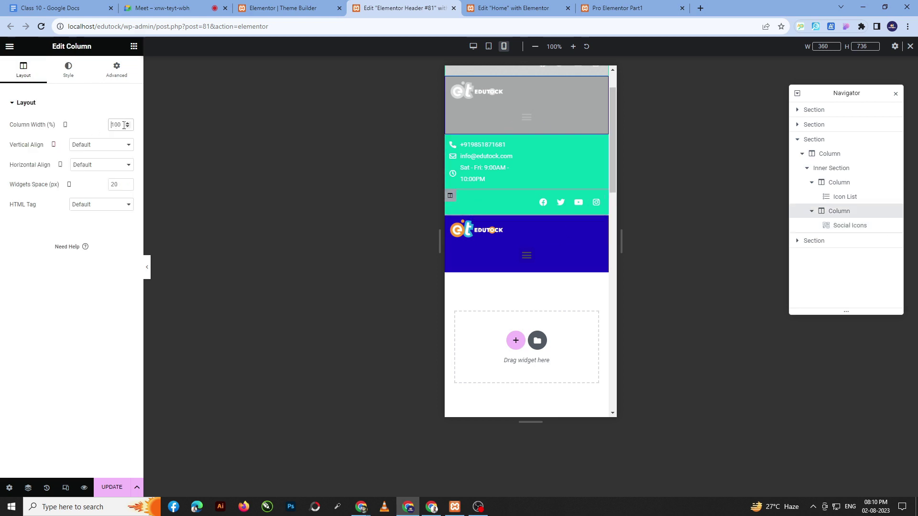
text(50)
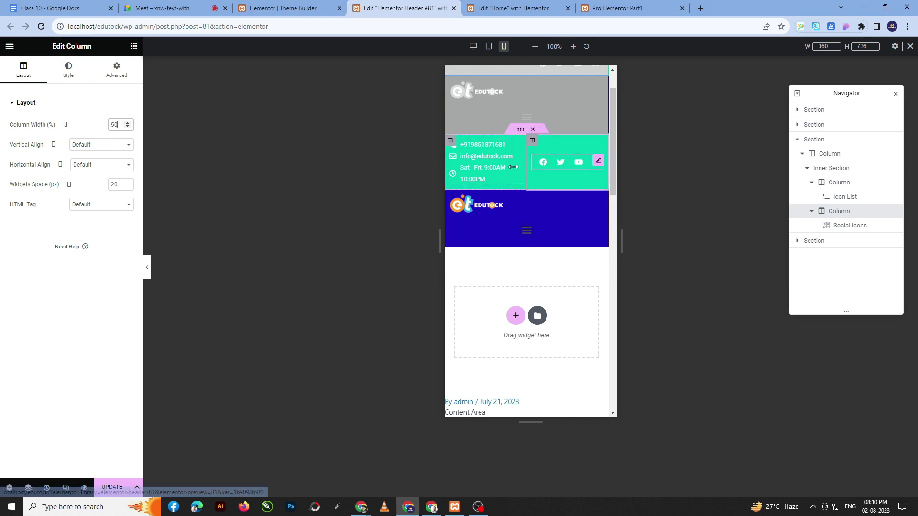
Try mobile widths of 60% for the copied contact bar's contact details column and 40% for its social icons column
click(450, 140)
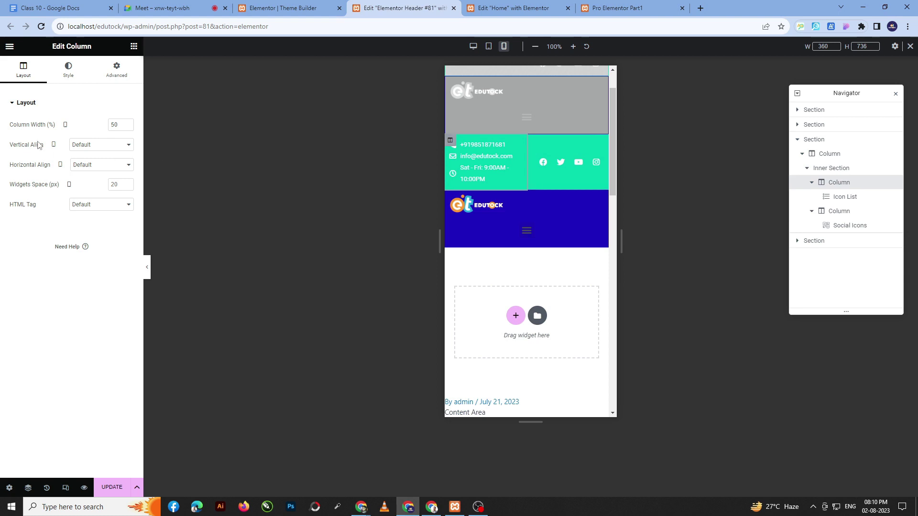
triple_click(128, 123)
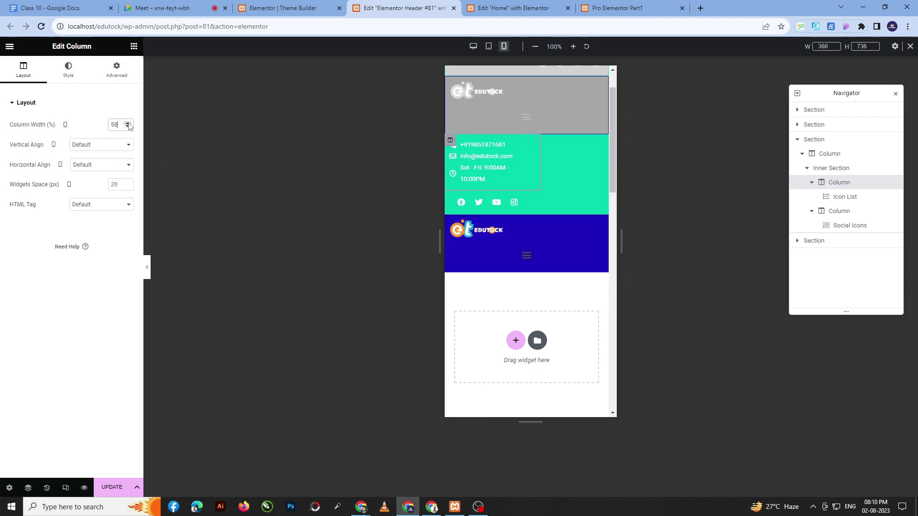
click(128, 123)
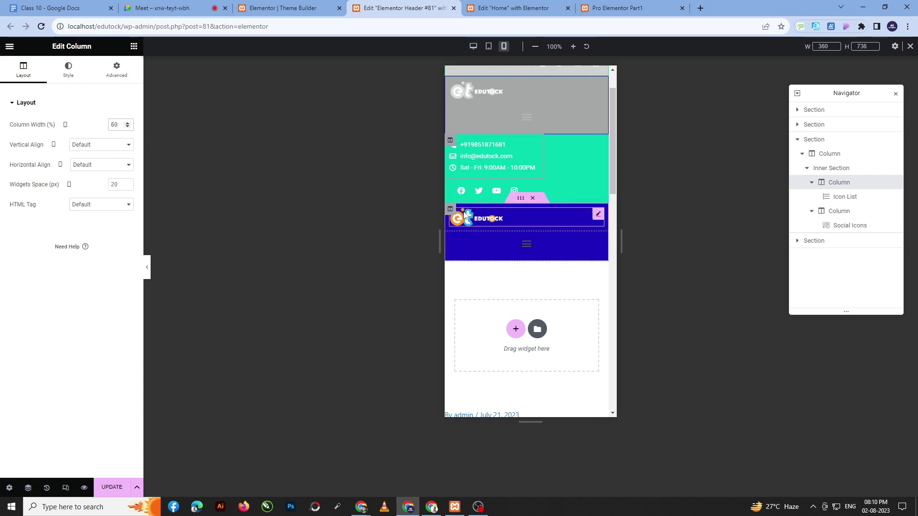
click(450, 189)
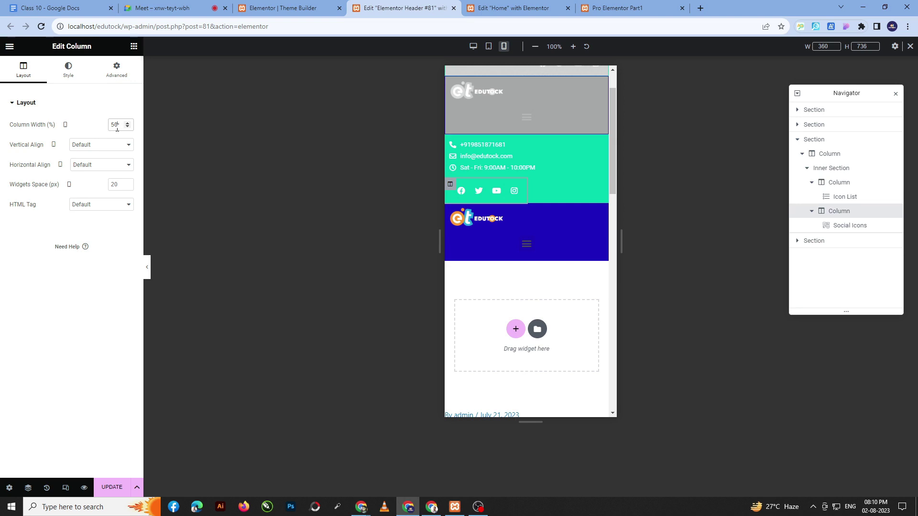
text(40)
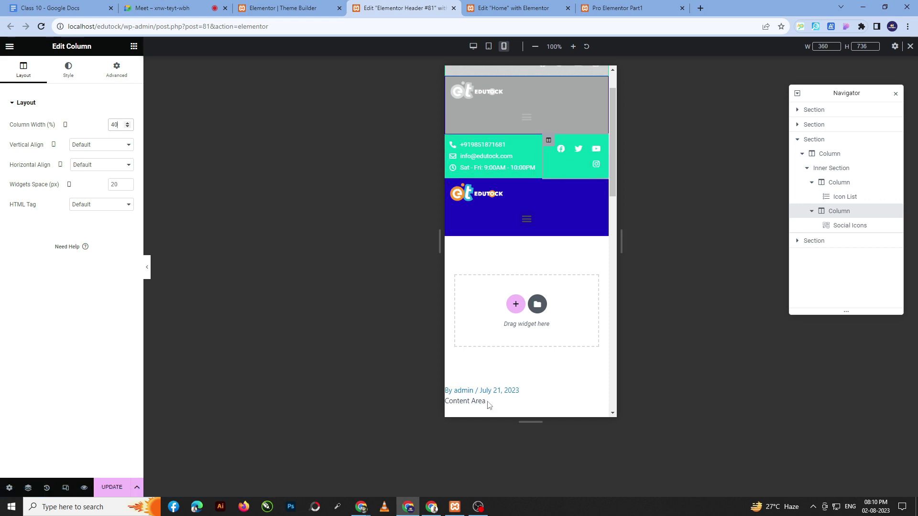
Try 55% for the contact details column, and return both it and the social icons column to 50% each
click(600, 148)
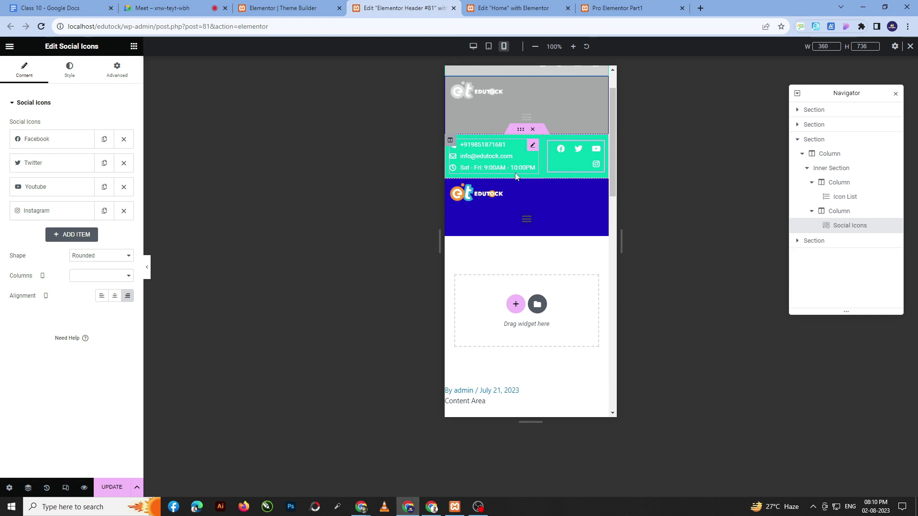
click(450, 140)
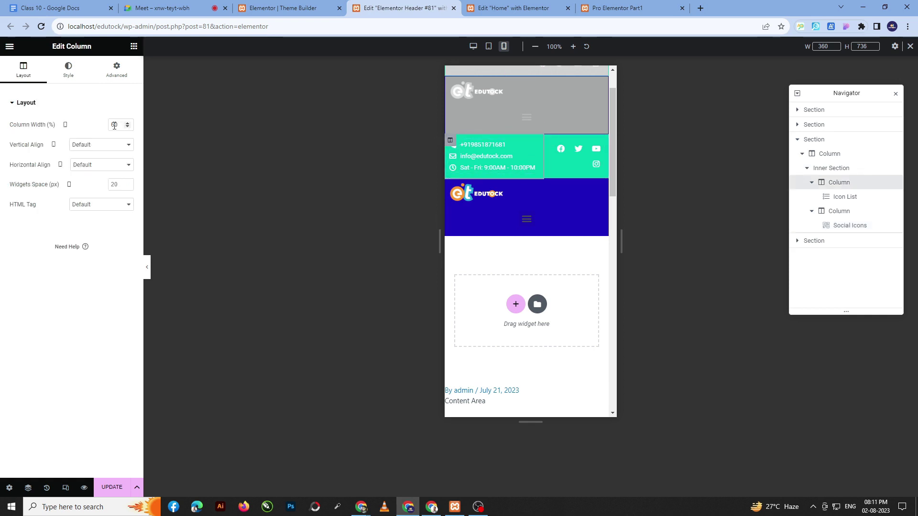
text(55)
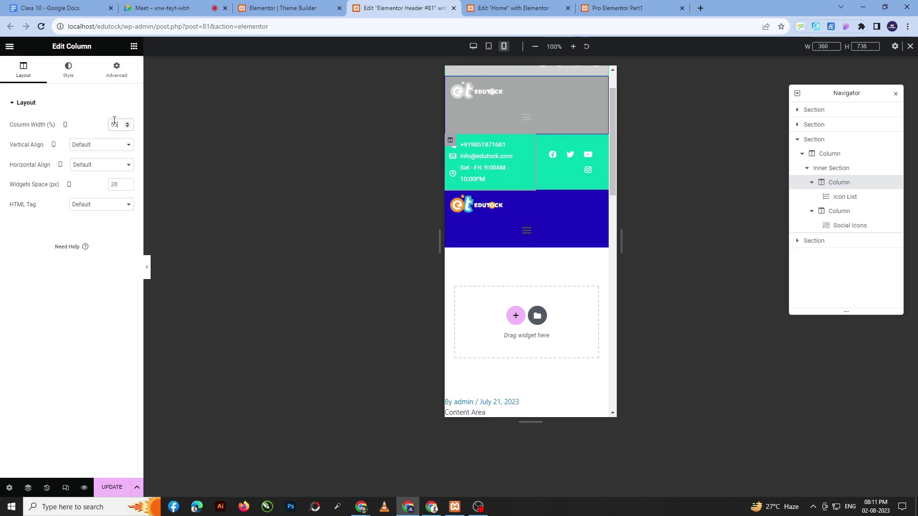
key(BackSpace)
key(BackSpace)
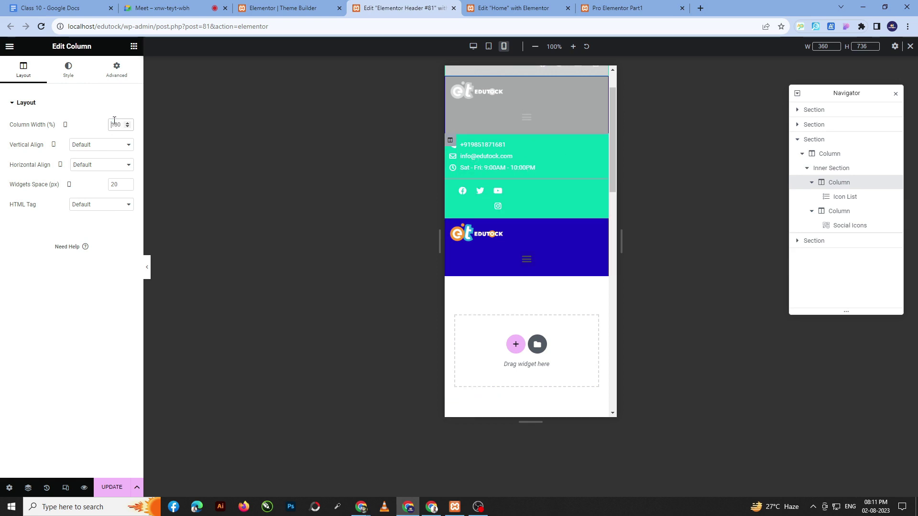
text(50)
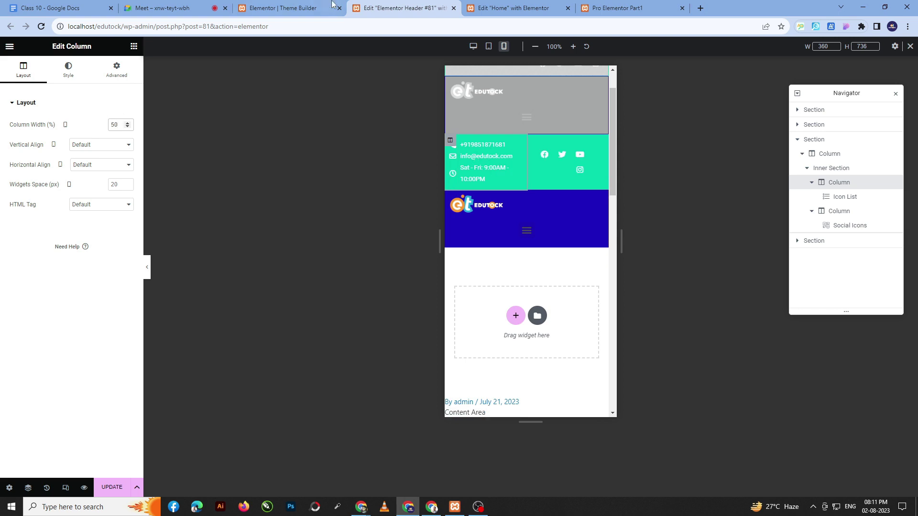
click(538, 142)
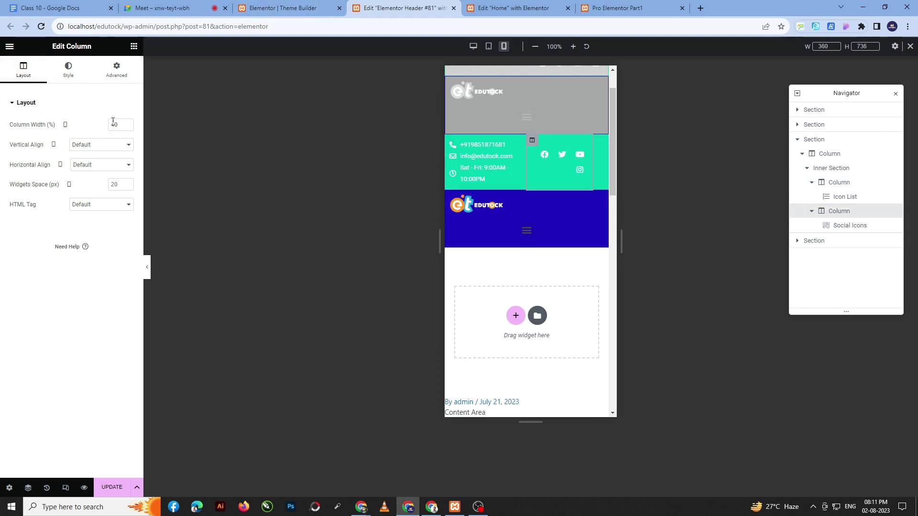
text(50)
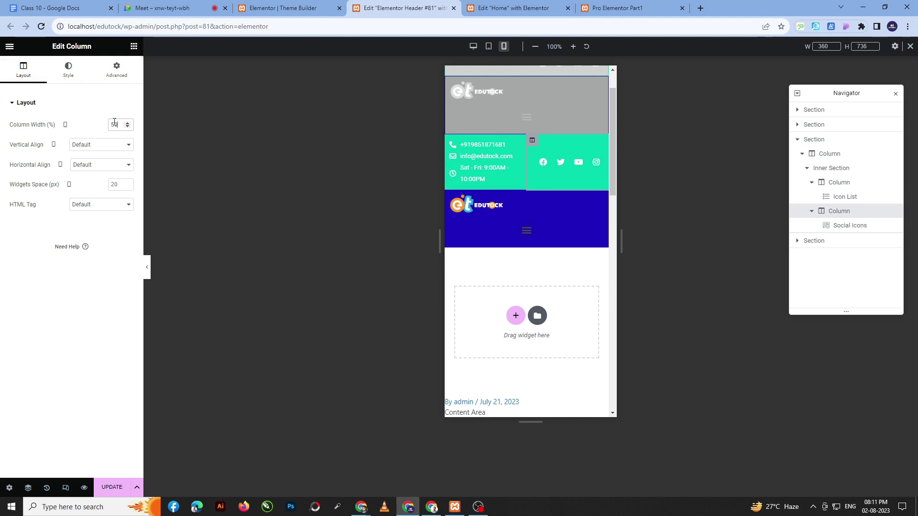
Reduce the copied contact bar's icon list text size to 10 px and its social icons' size to 14 px for mobile
click(450, 142)
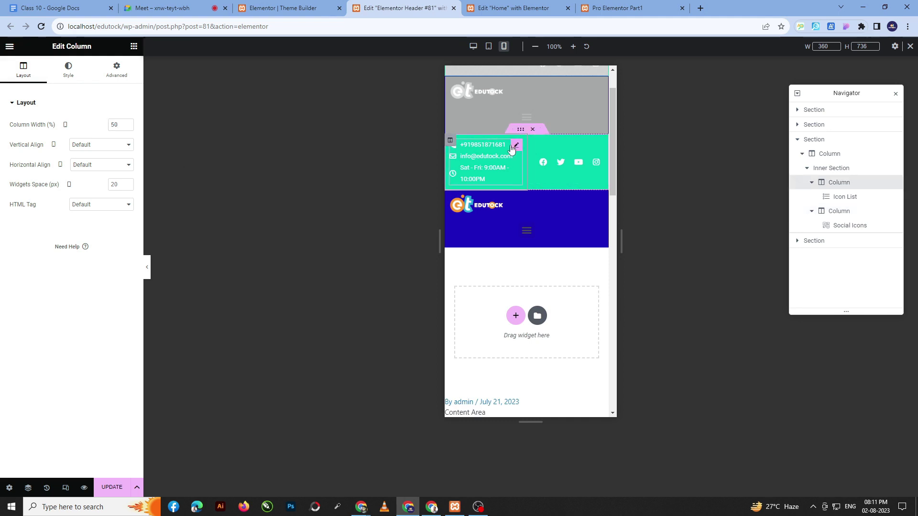
click(513, 144)
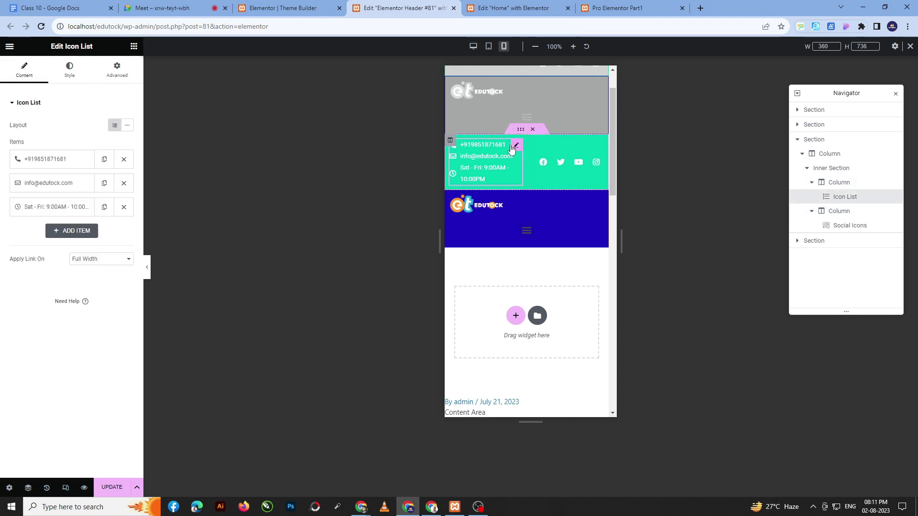
click(77, 78)
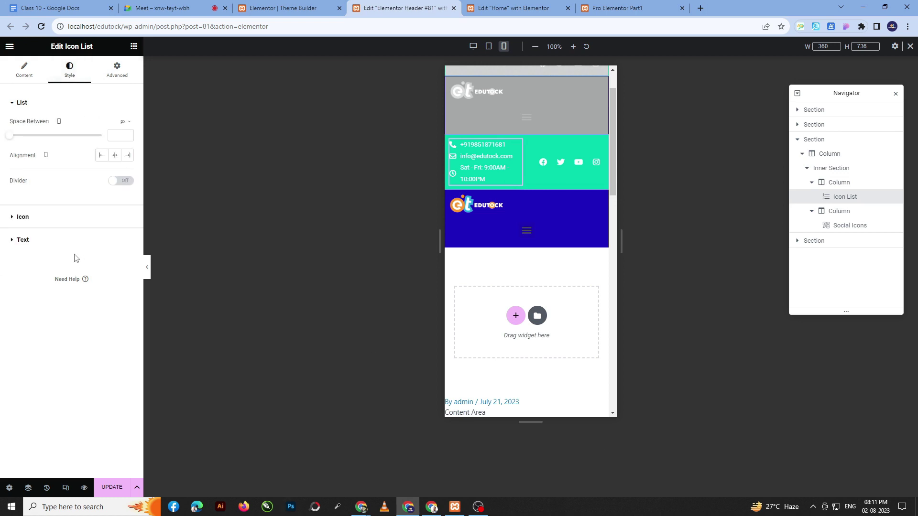
click(73, 240)
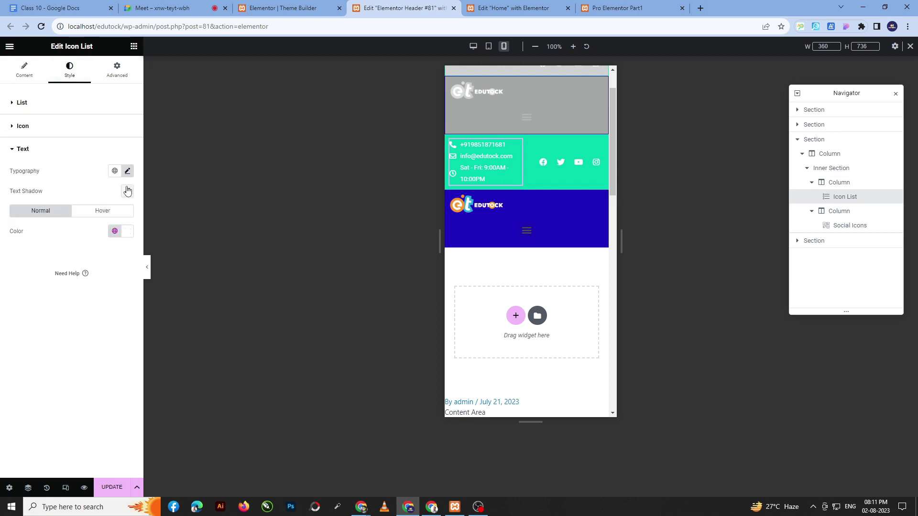
click(127, 171)
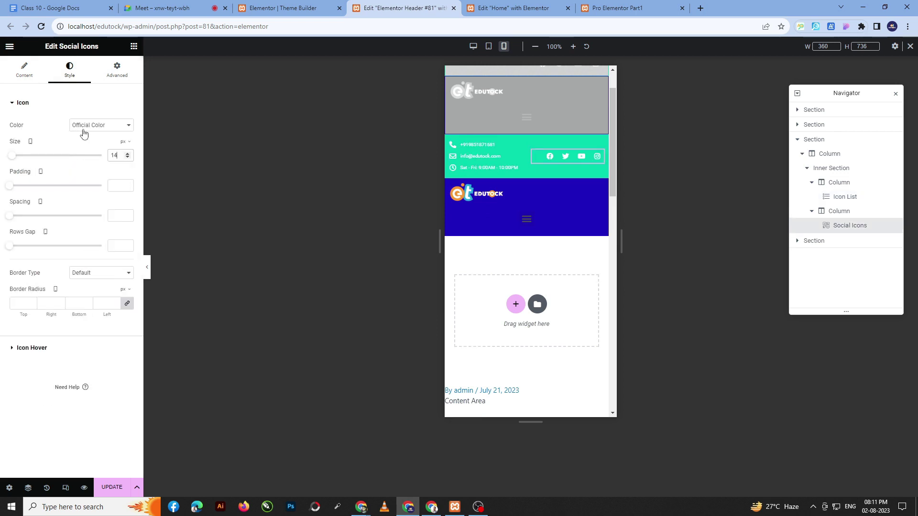
click(15, 72)
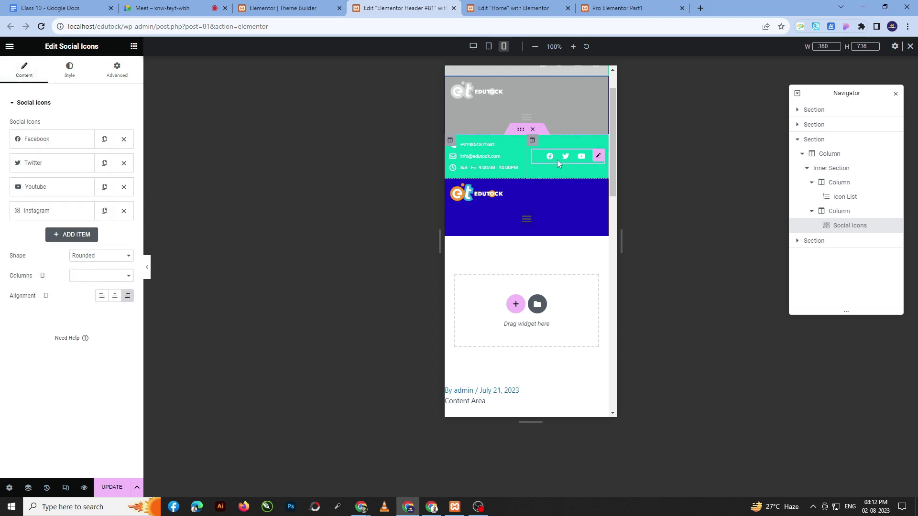
Try the contact icon list's text at 11 px, restore it to 10 px, and set its mobile line height to 20 px
click(517, 147)
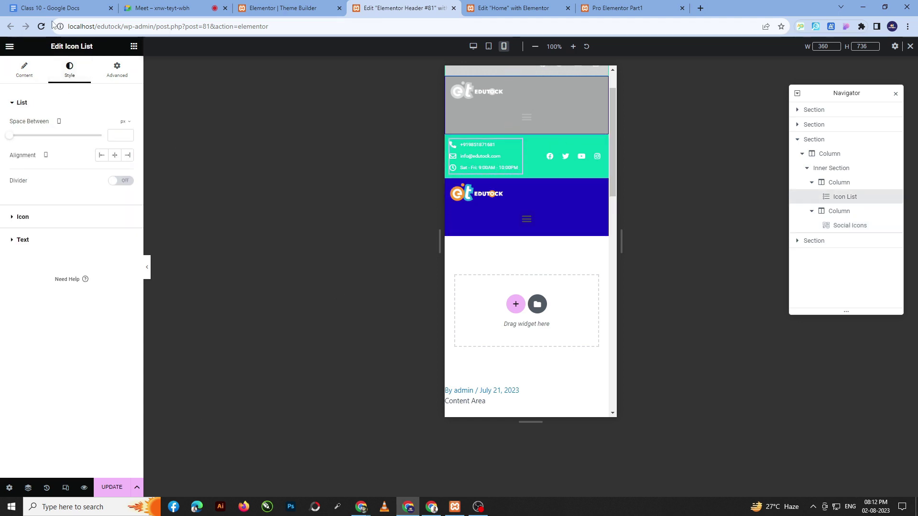
click(67, 240)
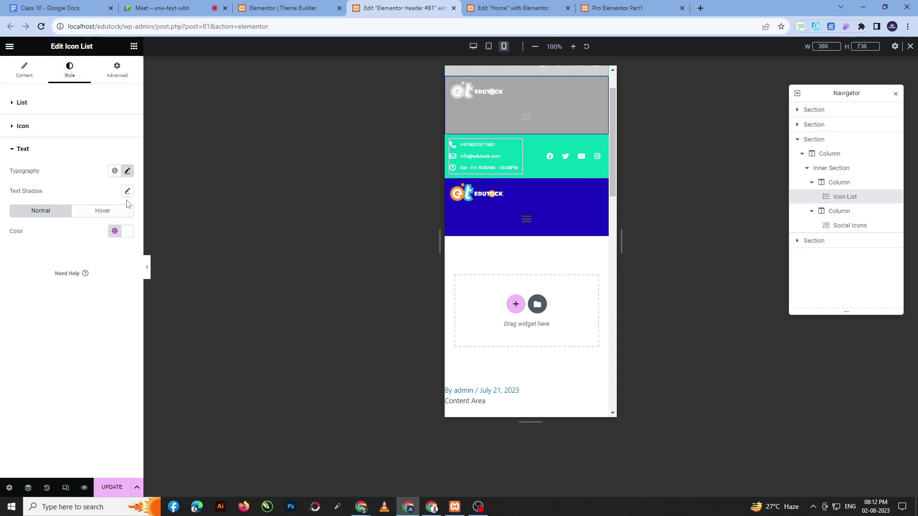
click(127, 172)
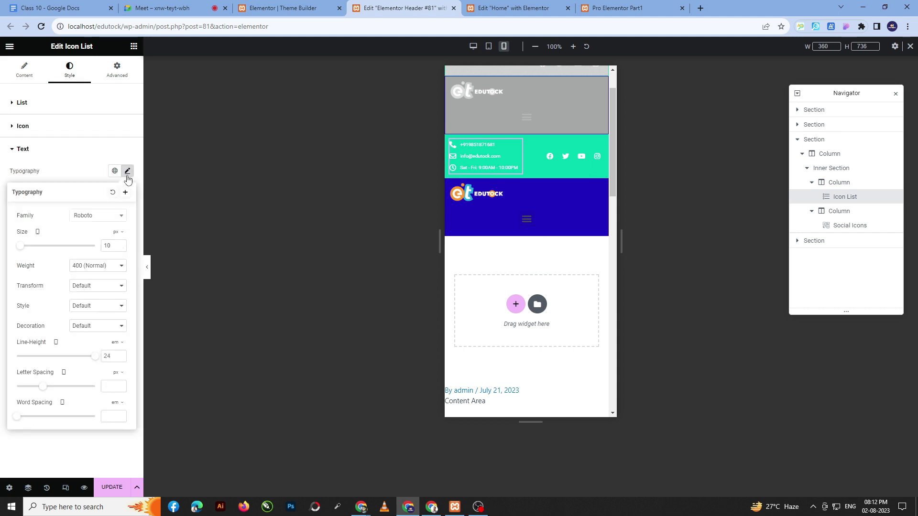
click(119, 243)
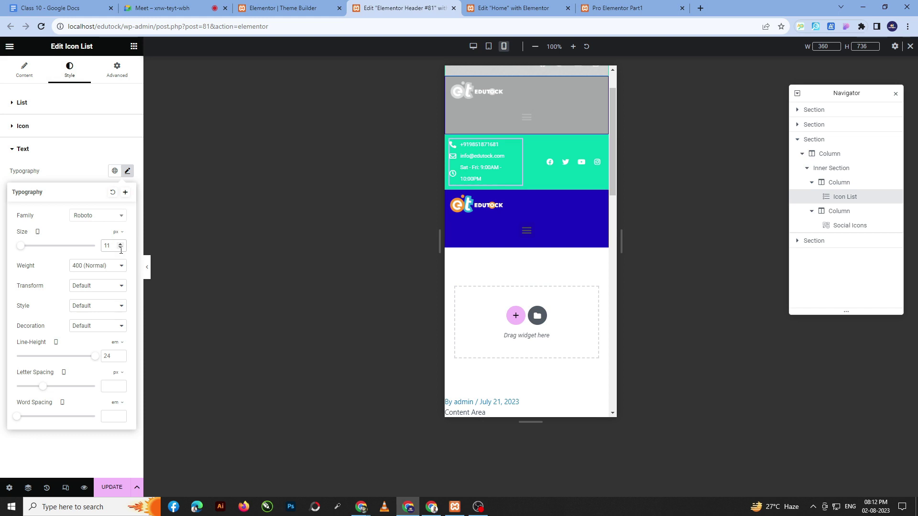
click(121, 248)
click(115, 342)
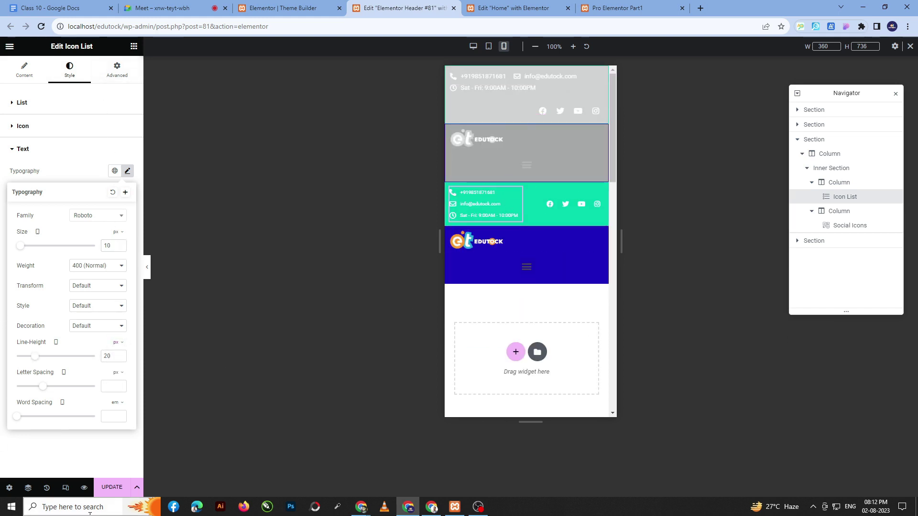
click(81, 464)
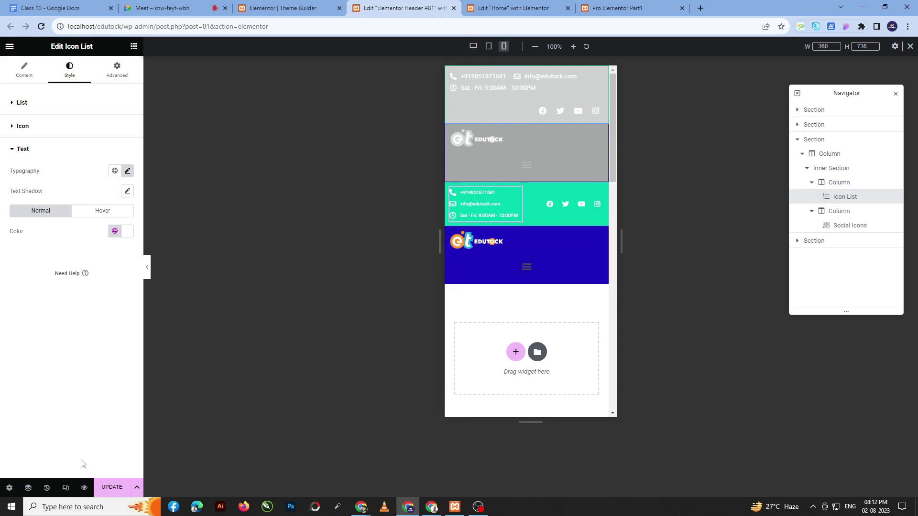
Set the mobile width of the logo column in the copied blue menu section to 50%
click(509, 249)
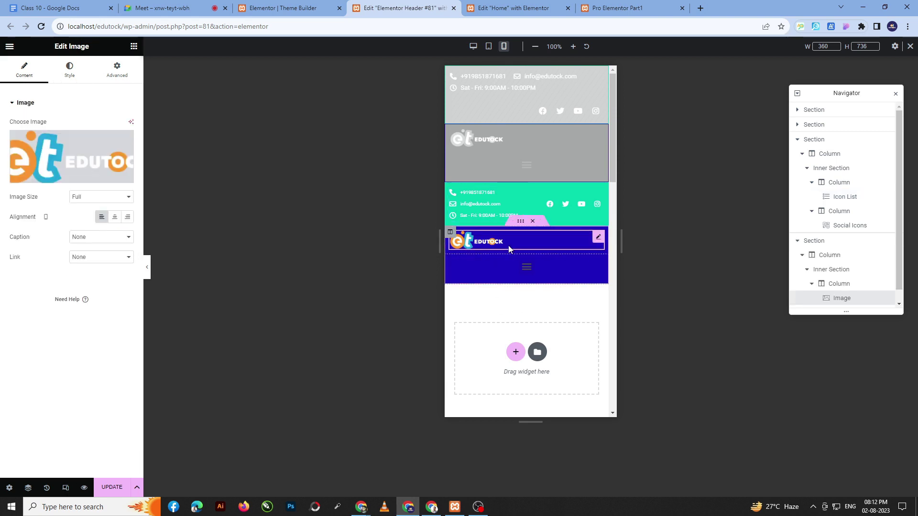
click(449, 232)
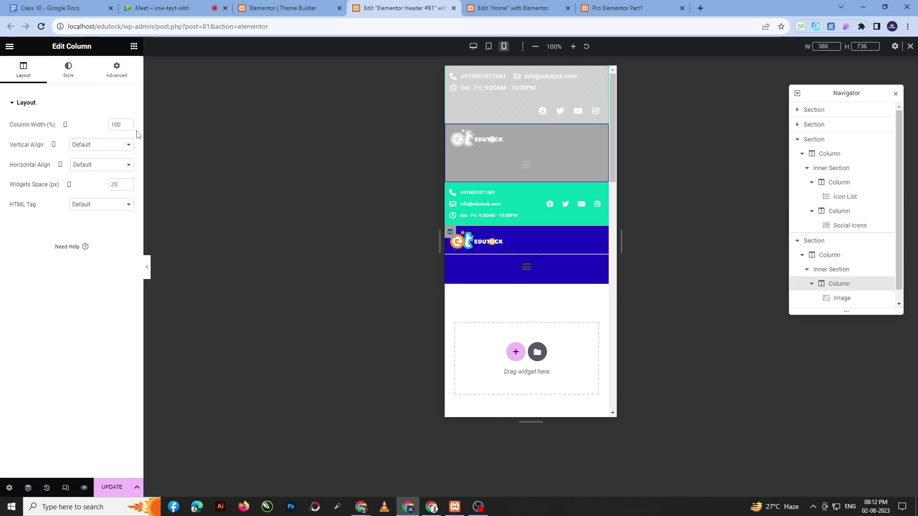
double_click(118, 125)
text(50)
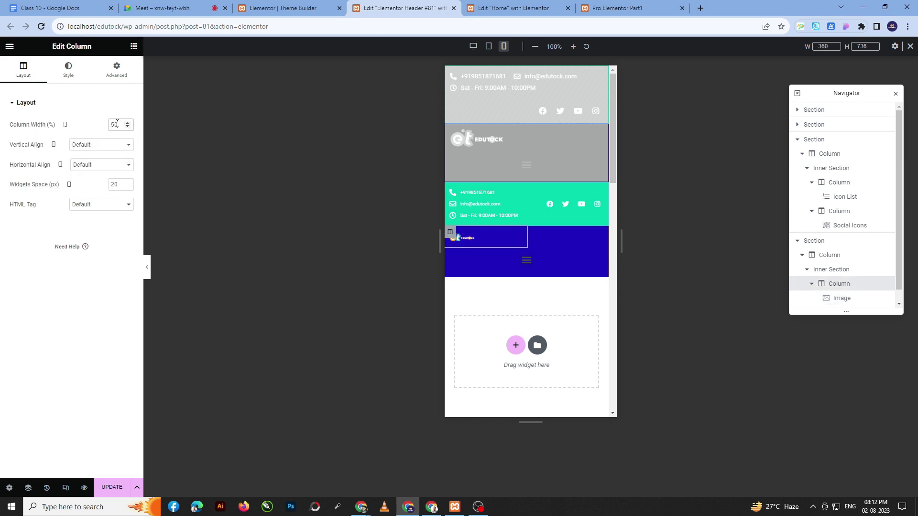
Enlarge the logo image in the copied menu section to a mobile width of 70%
click(473, 238)
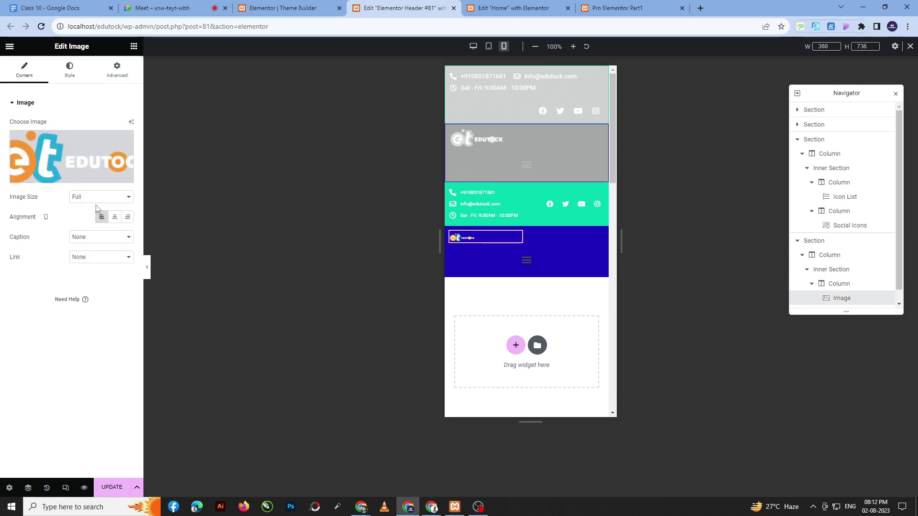
click(67, 71)
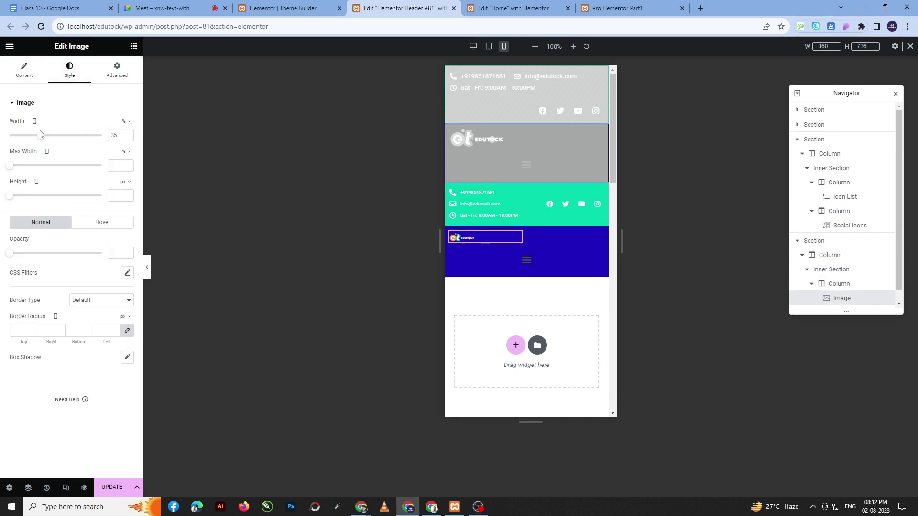
drag(40, 134, 75, 138)
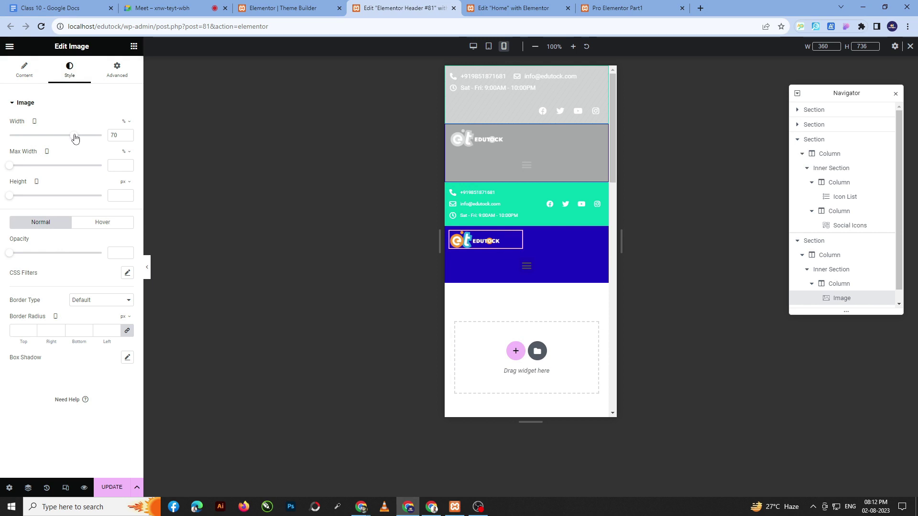
Set the mobile width of the copied menu section's nav menu column to 50%, and collapse the expanded menu
click(529, 264)
click(450, 258)
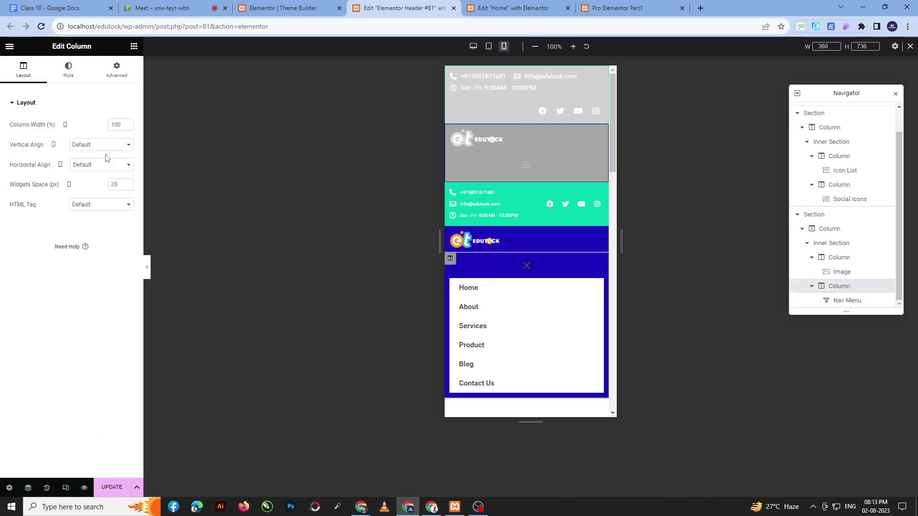
double_click(119, 125)
text(50)
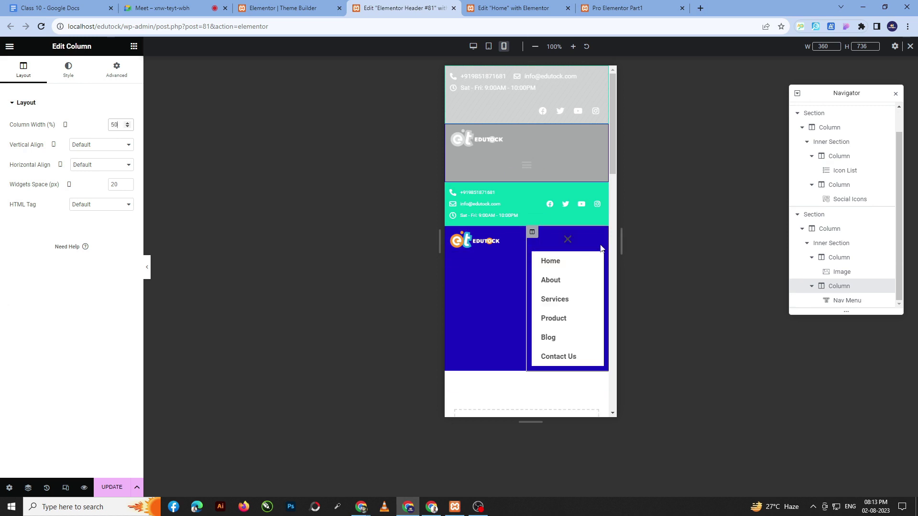
click(566, 240)
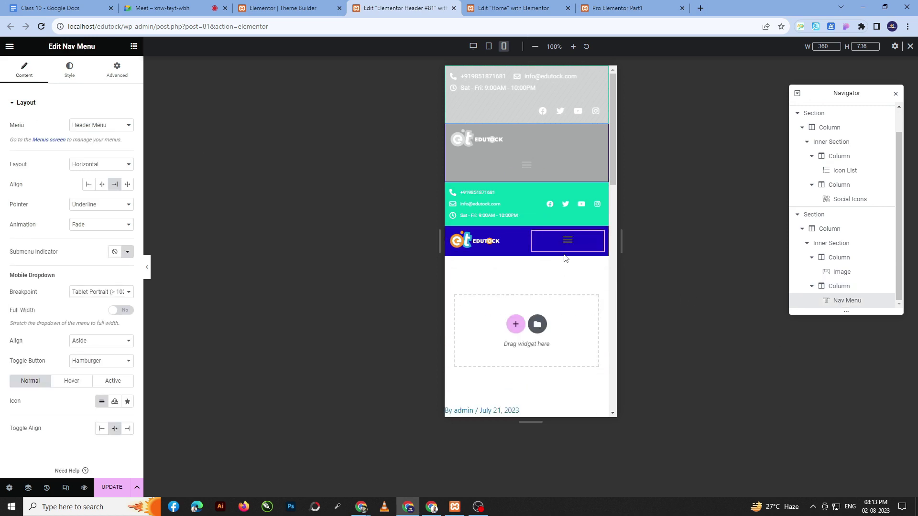
Try the Accent global colour on the nav menu's toggle button, and set the colour to Theme Color 6 instead
click(70, 69)
click(127, 203)
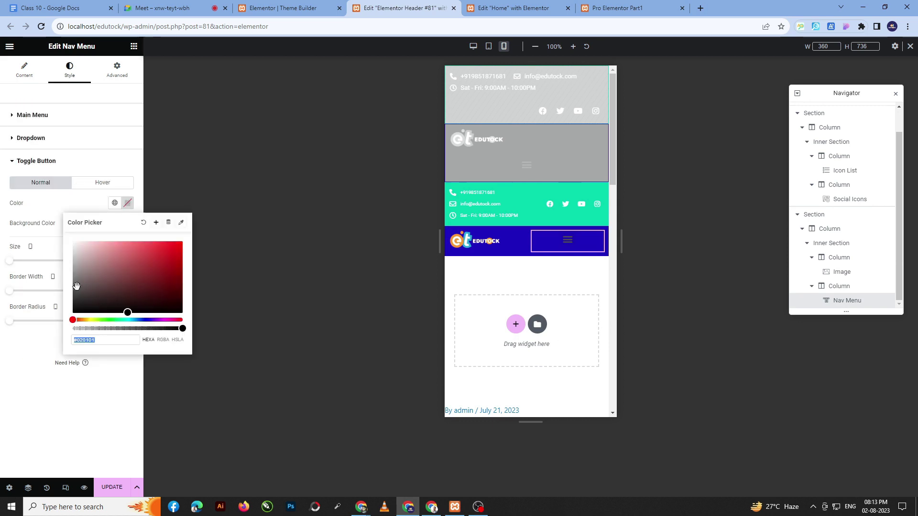
click(54, 212)
click(114, 203)
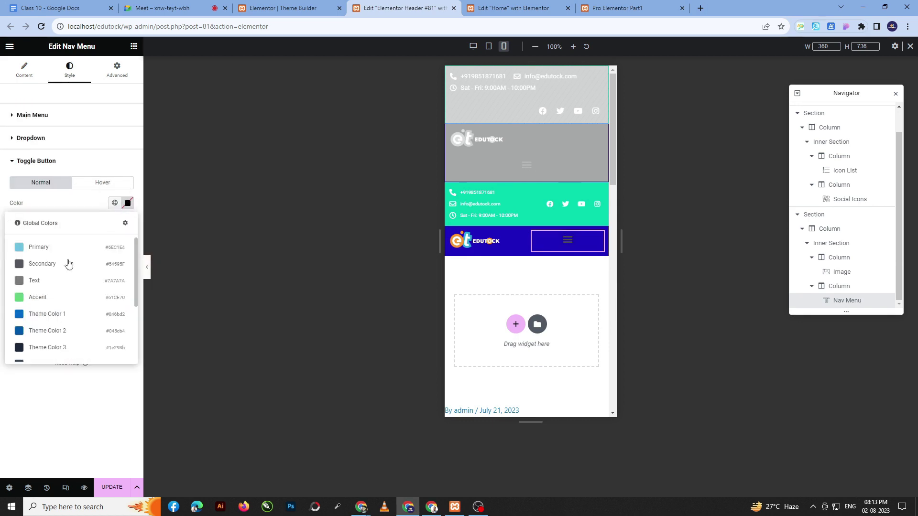
click(35, 298)
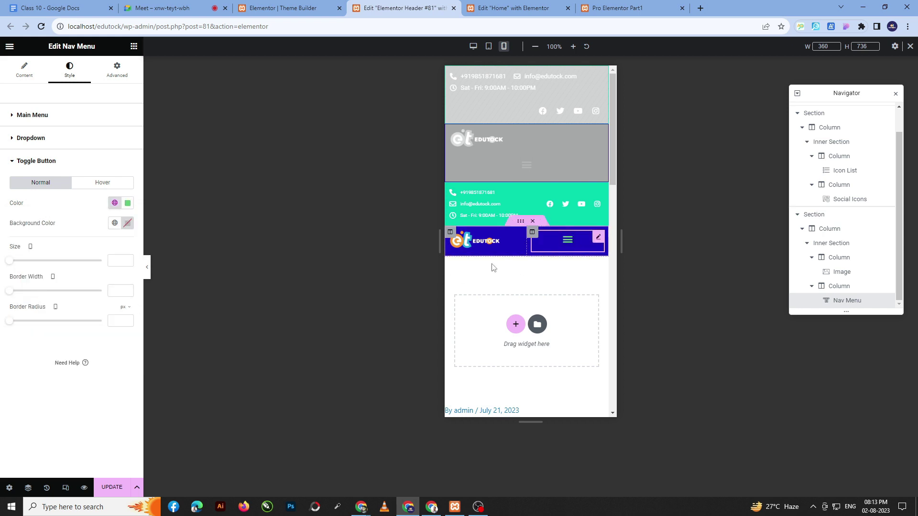
click(128, 204)
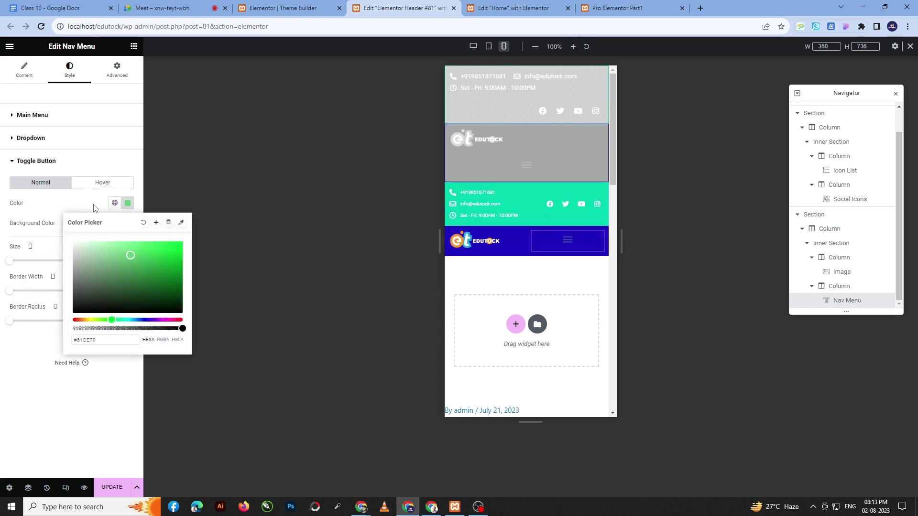
click(127, 203)
click(113, 204)
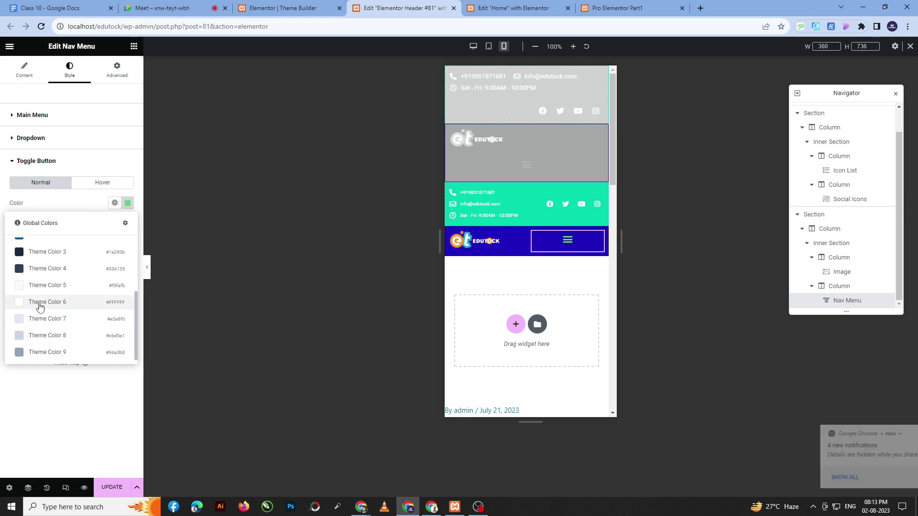
click(39, 303)
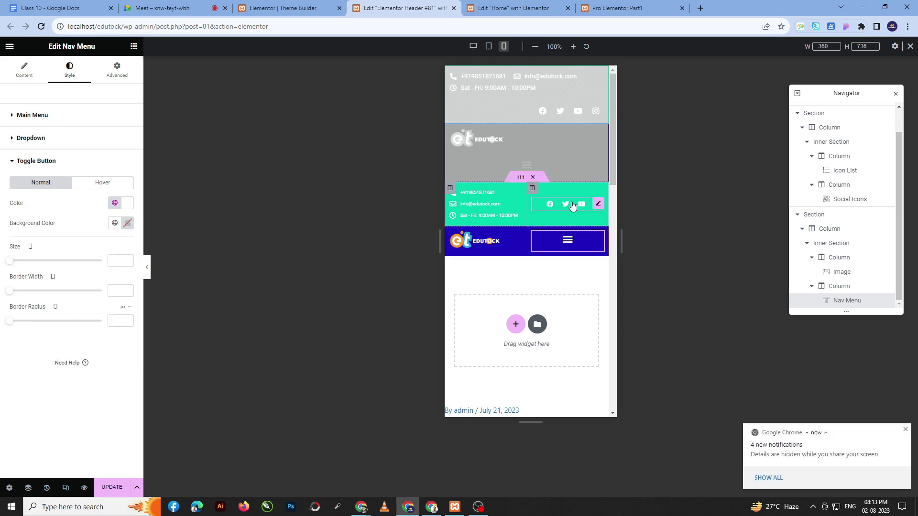
Keep the nav menu's layout alignment at right, set its toggle alignment to right, and update the header template
click(31, 81)
scroll(72, 360, down, 1)
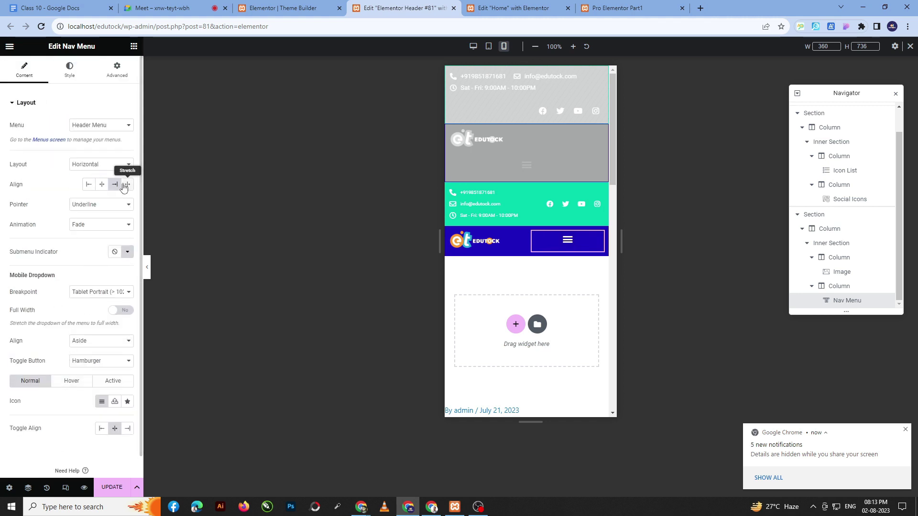
click(103, 185)
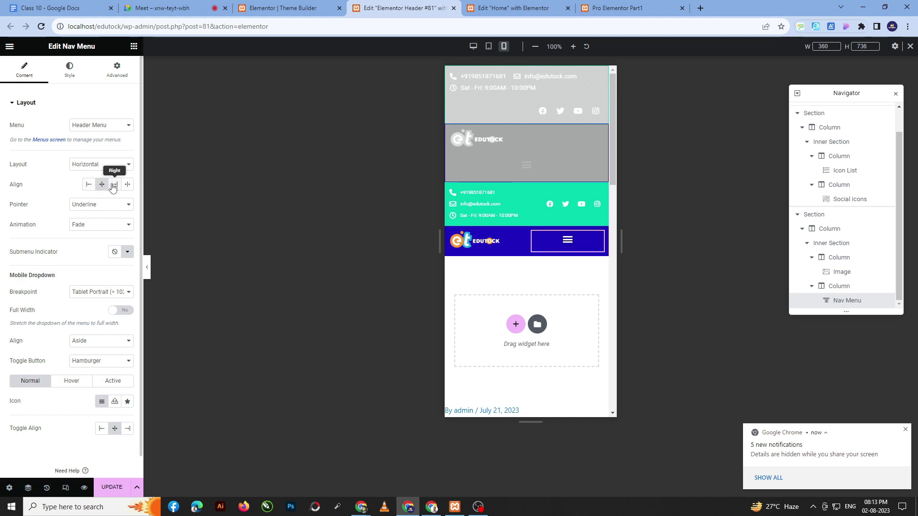
click(114, 184)
scroll(84, 378, down, 1)
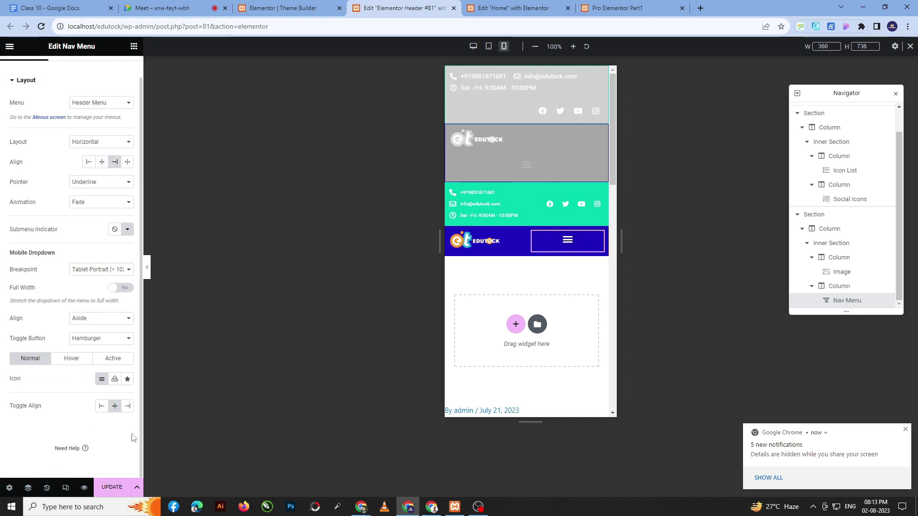
click(127, 405)
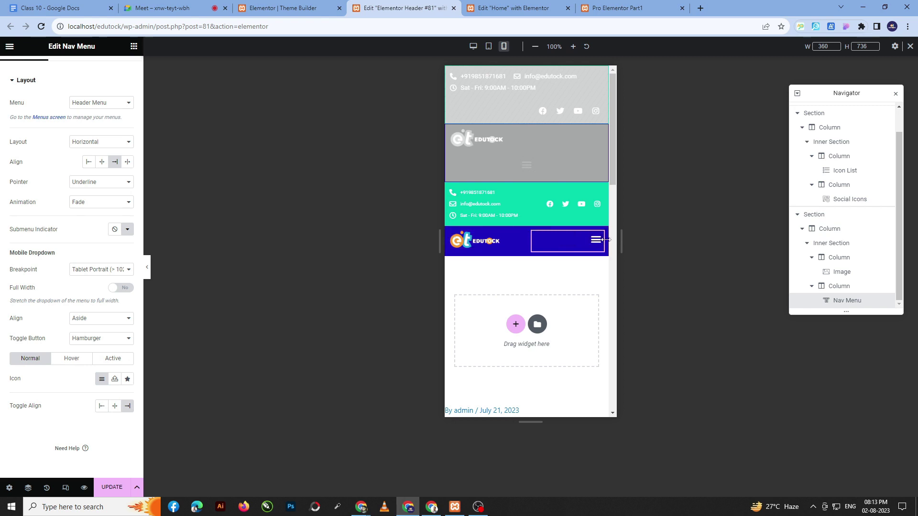
click(110, 488)
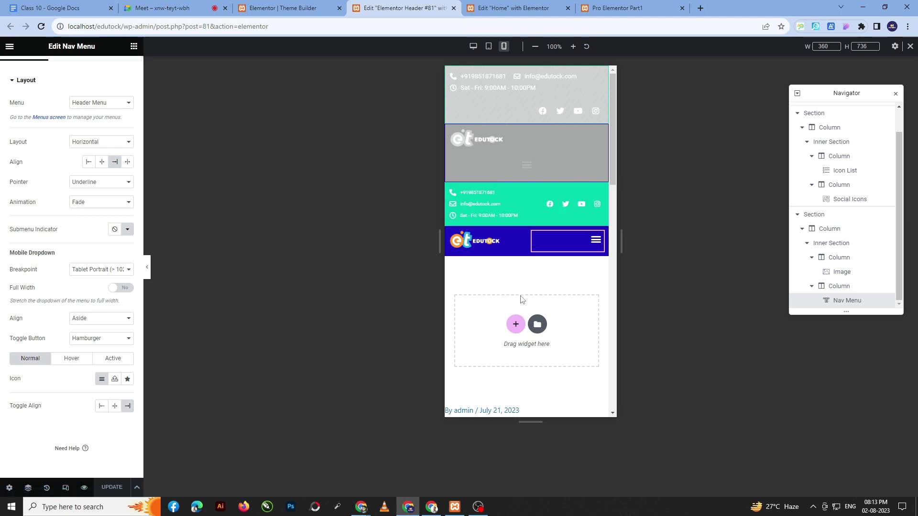
Reload the live site at phone width, examine the mobile header with its menu opened and closed, and restore the full window
click(658, 5)
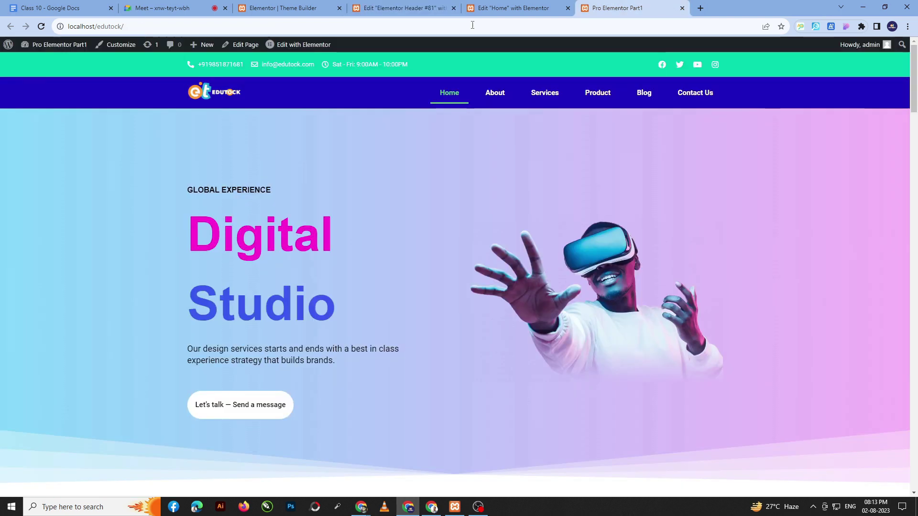
click(42, 26)
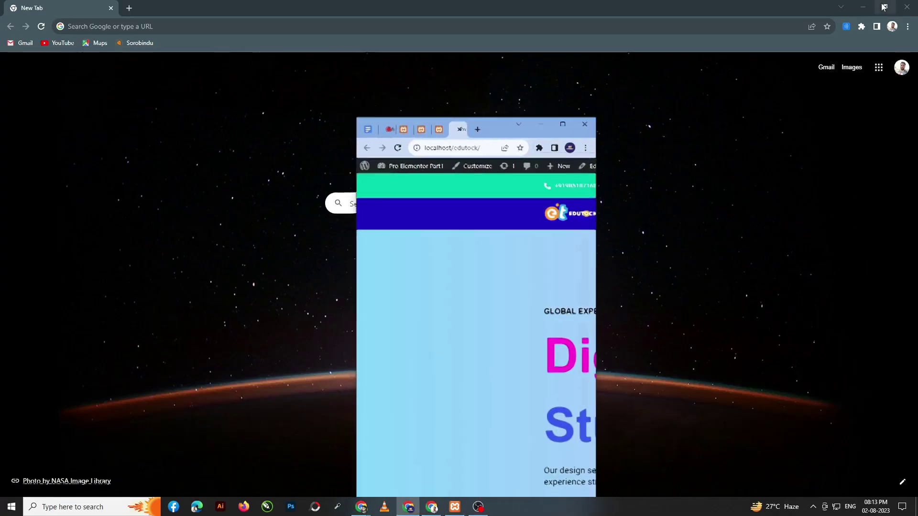
click(885, 7)
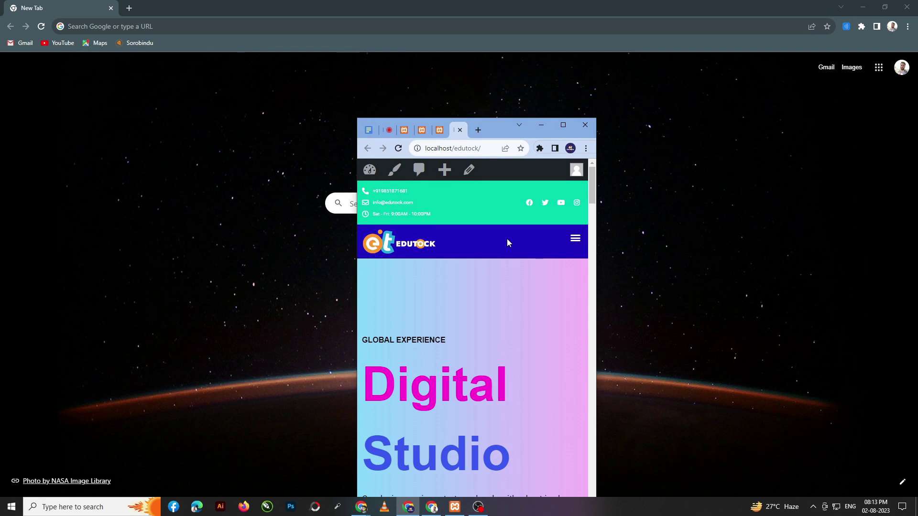
scroll(506, 239, down, 1)
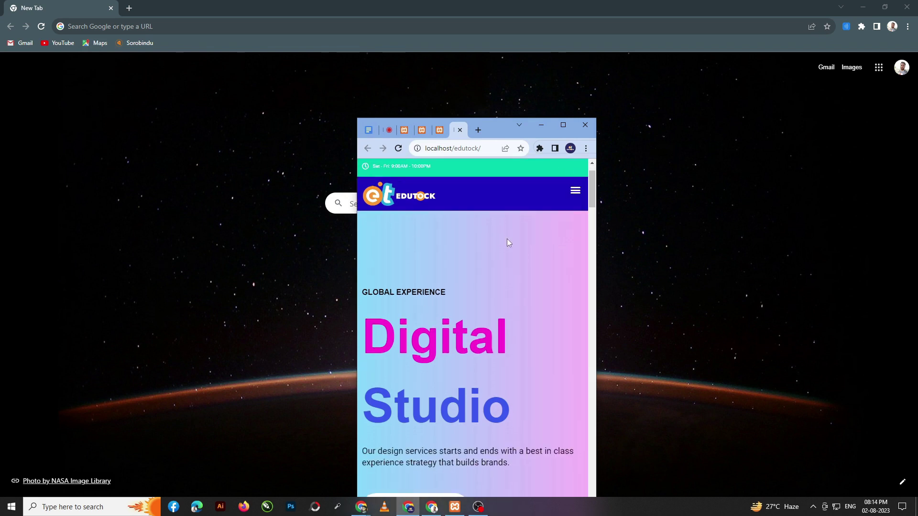
scroll(508, 242, up, 1)
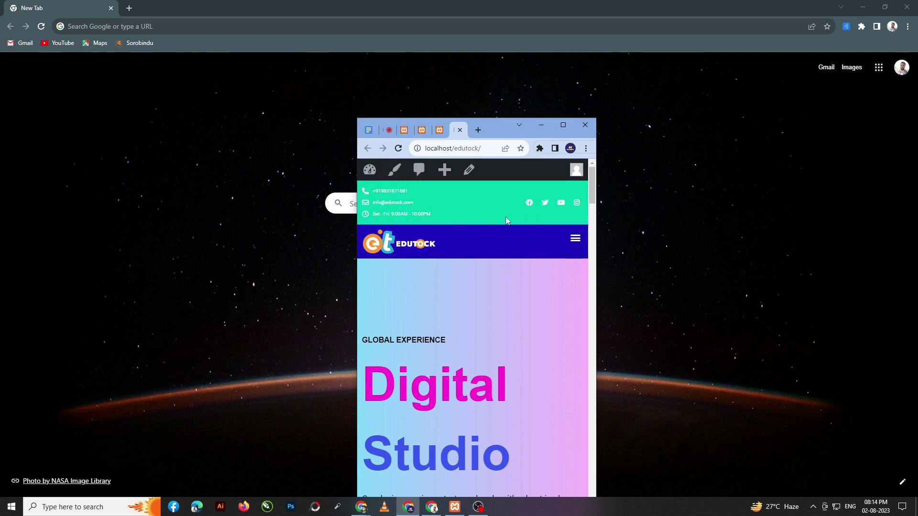
click(576, 240)
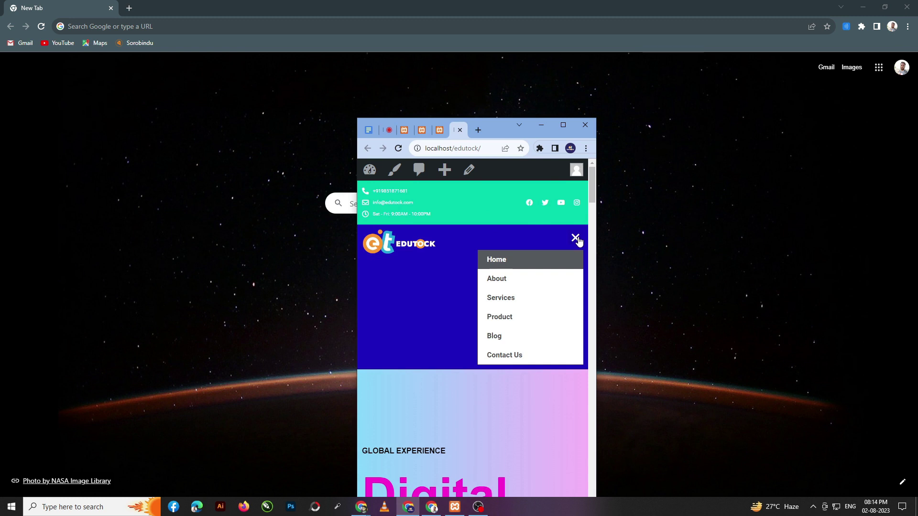
click(576, 239)
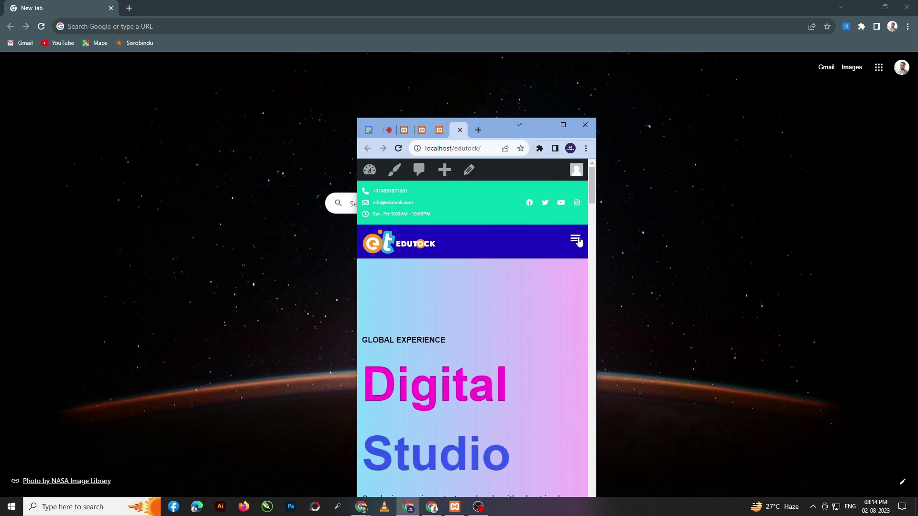
click(570, 124)
Return to the header editor and compare the header sections in the desktop and mobile previews
click(420, 4)
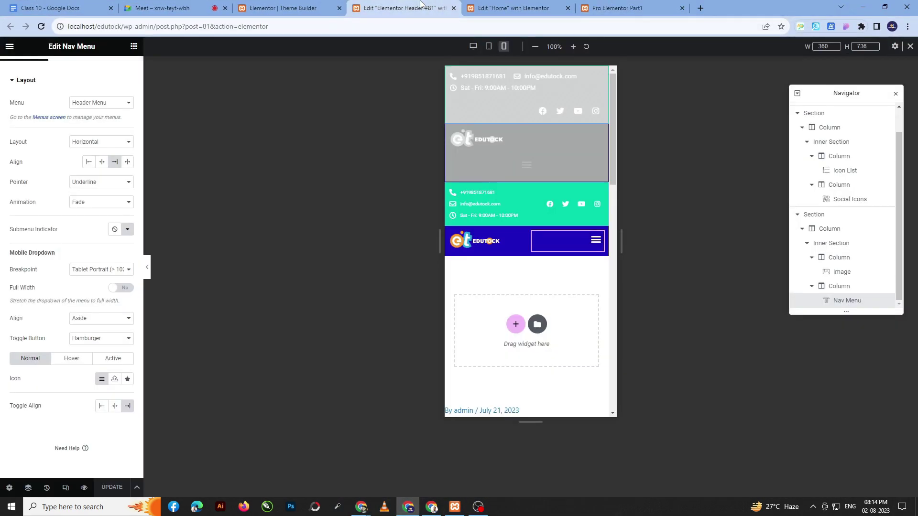
click(474, 46)
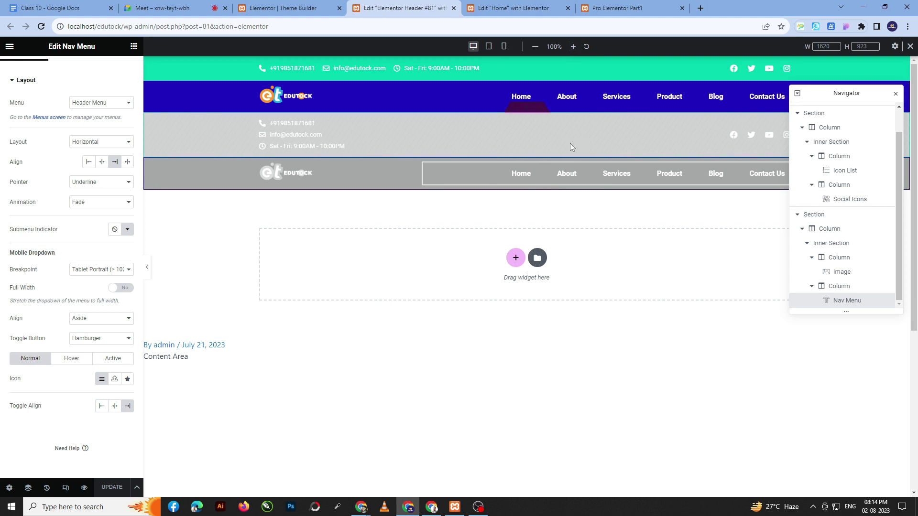
click(504, 46)
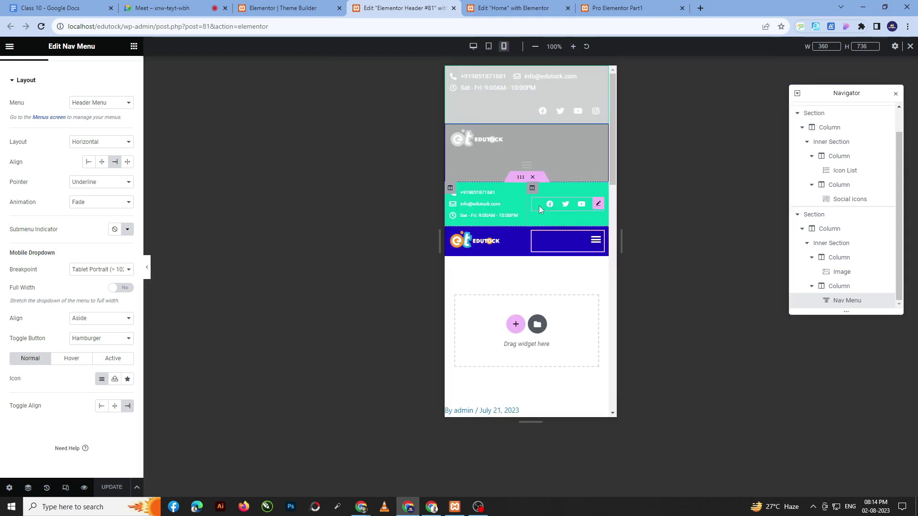
click(473, 46)
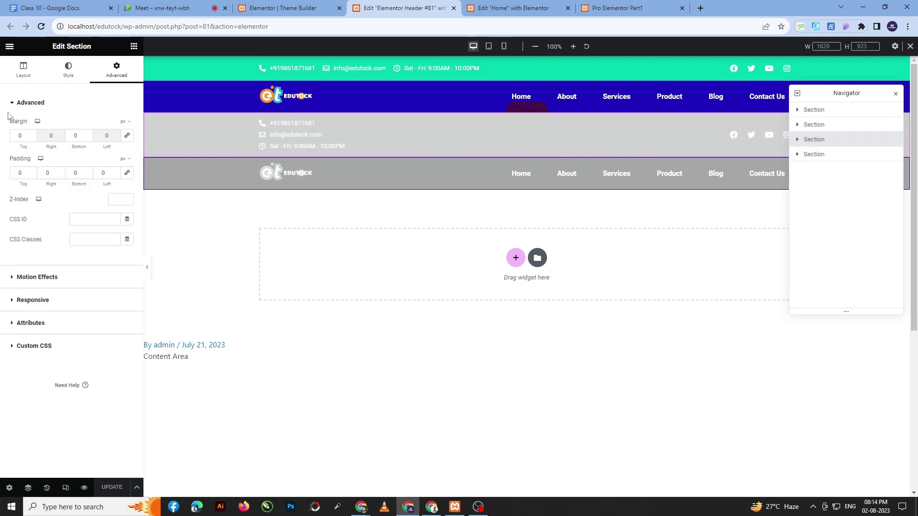
Turn off Hide On Desktop for the copied contact bar and copied menu sections, and update the header template
click(66, 304)
click(120, 249)
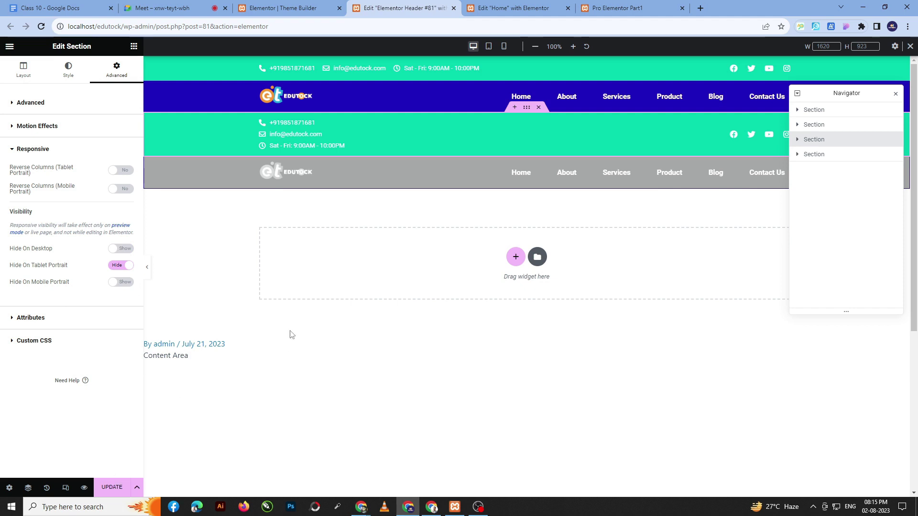
click(821, 156)
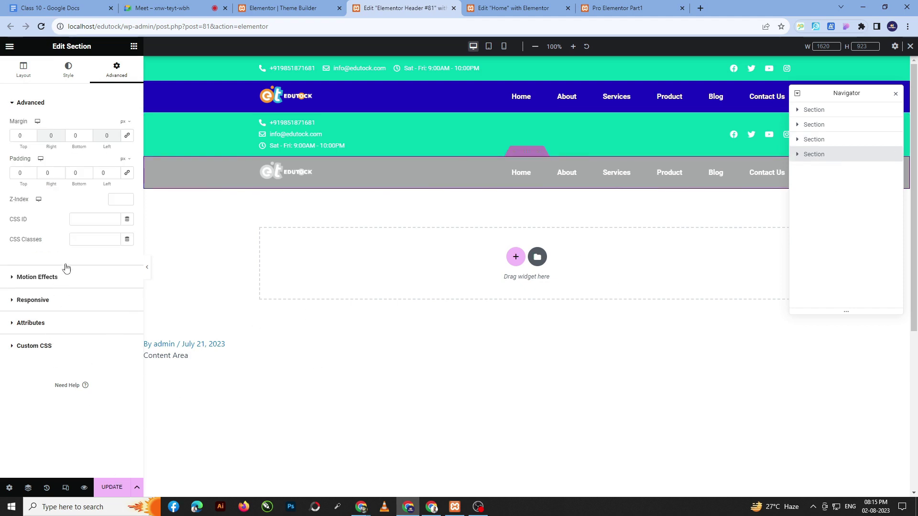
click(97, 301)
click(120, 249)
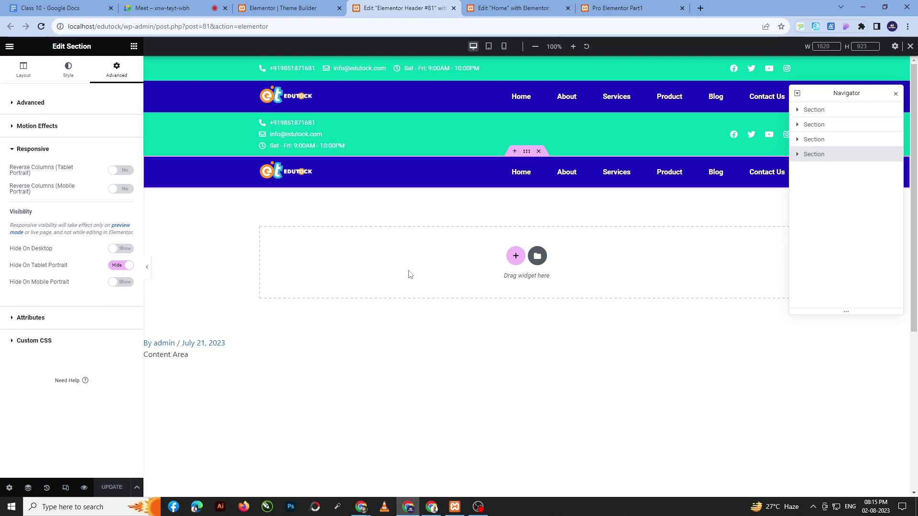
Examine the desktop header on the live site and in the Home page editor, and return to the header editor
click(623, 7)
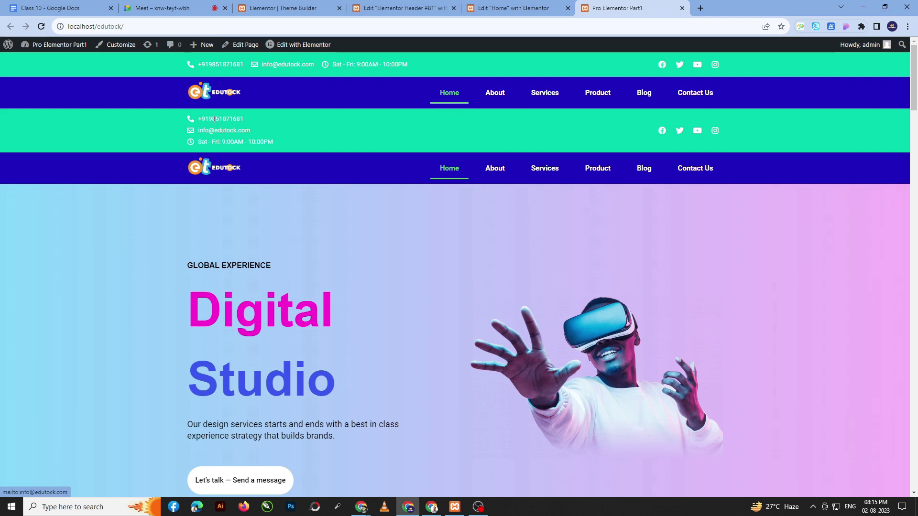
click(563, 3)
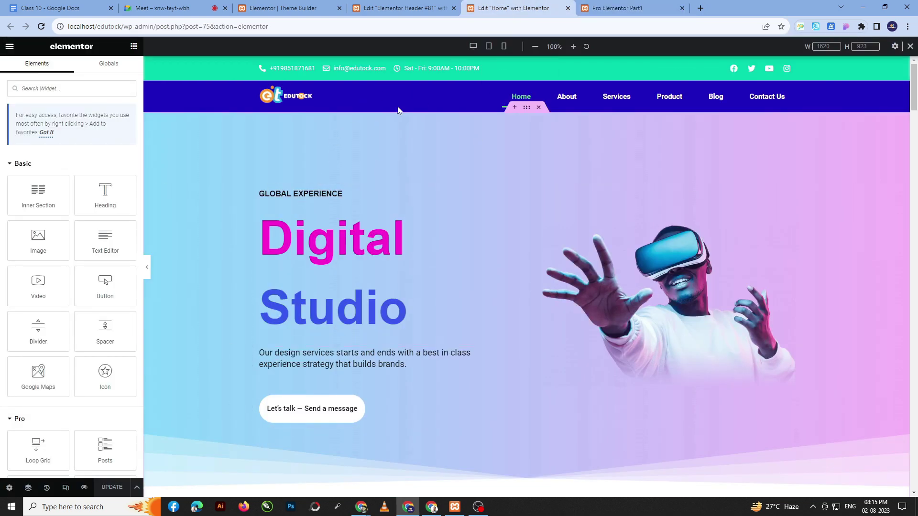
key(ctrl+shift+Tab)
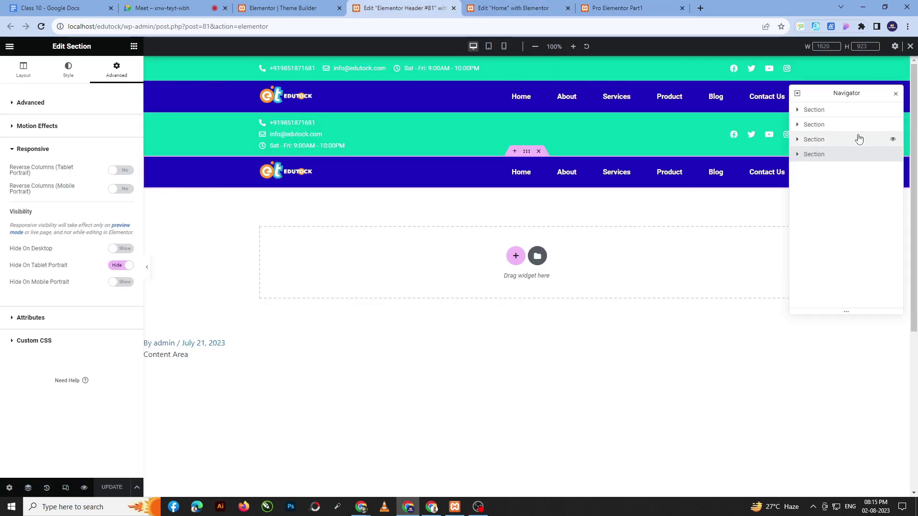
Turn on Hide On Desktop for the copied contact bar and copied menu sections, and update the header template
click(814, 139)
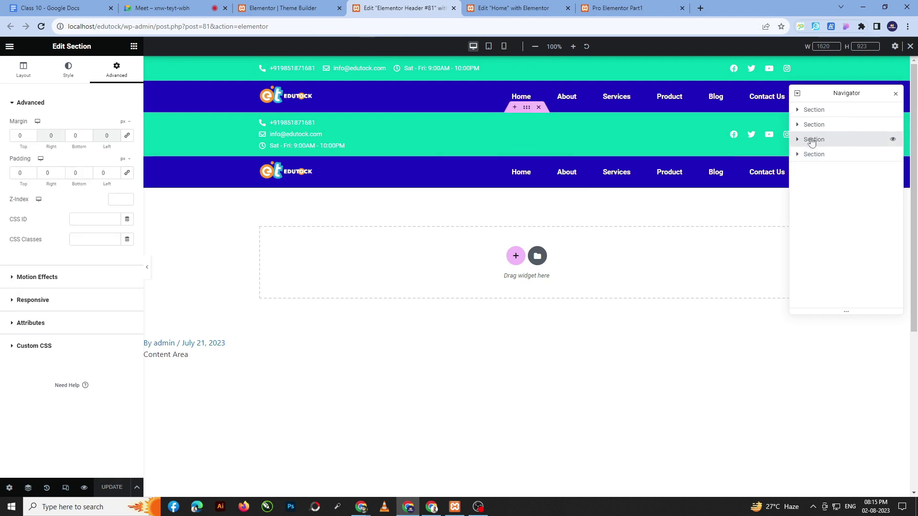
click(83, 309)
click(124, 250)
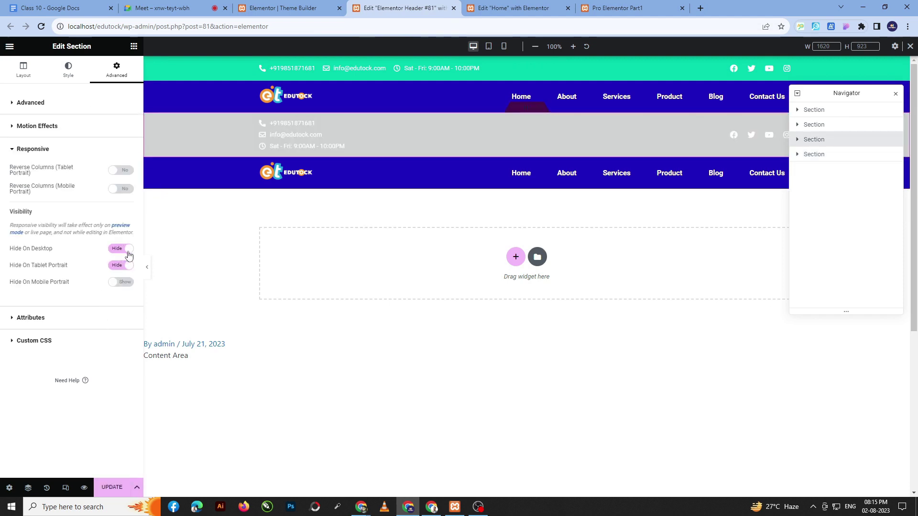
click(825, 157)
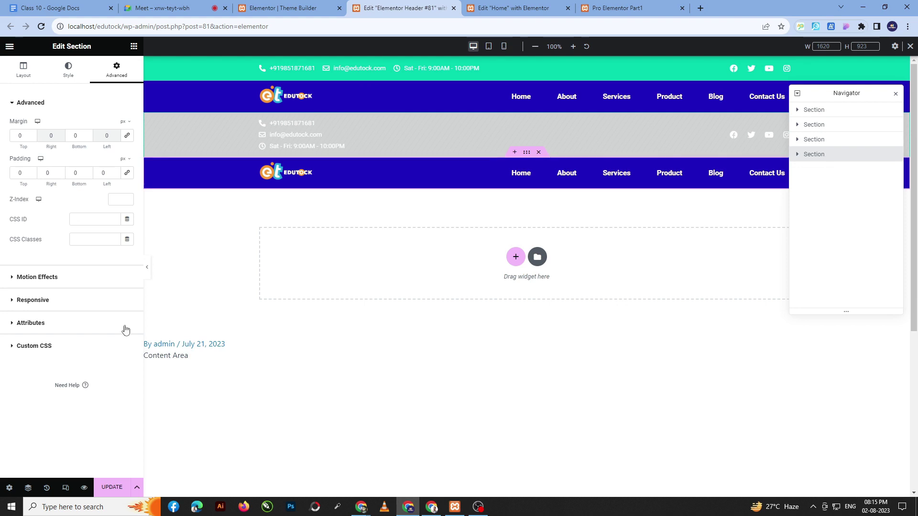
click(70, 304)
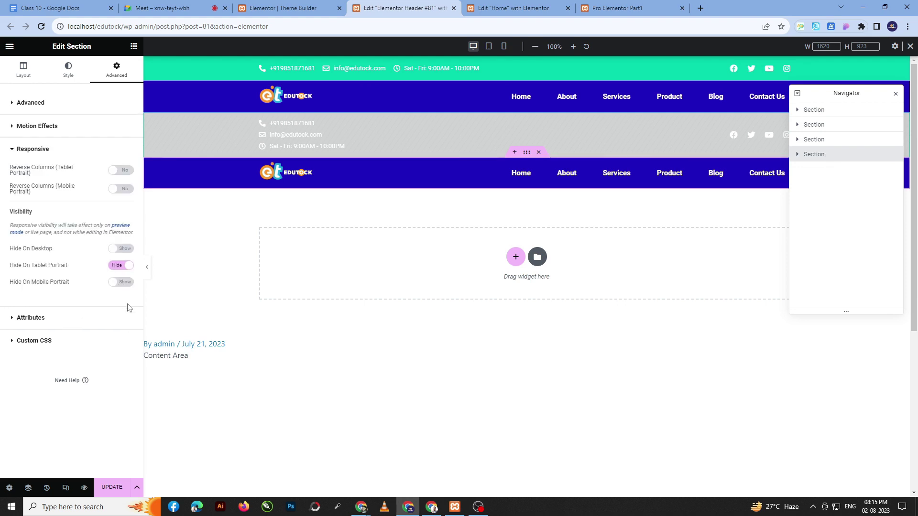
click(122, 250)
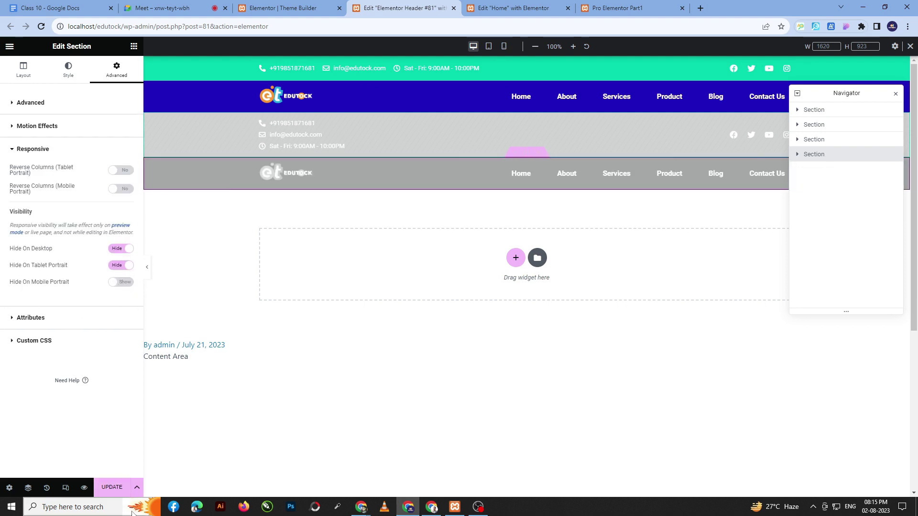
click(117, 488)
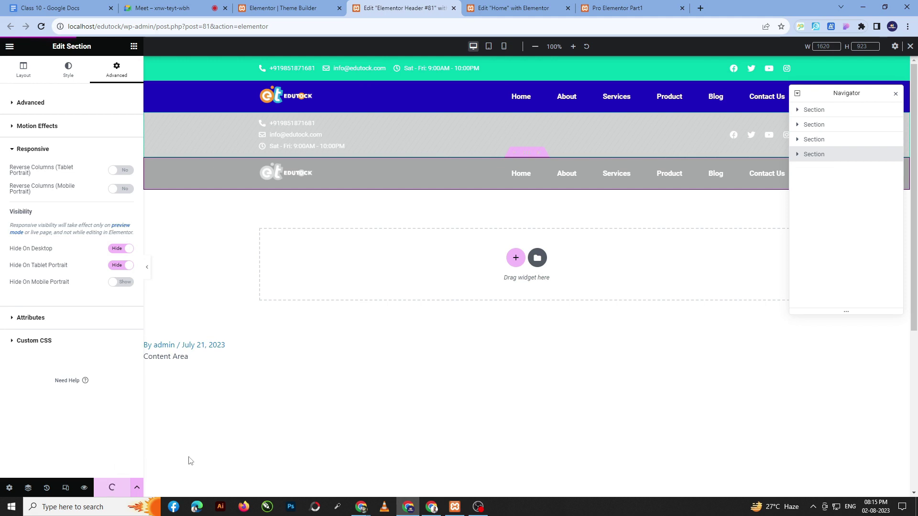
Switch to the live site, reload it, and check the header and page sections at desktop width
click(655, 5)
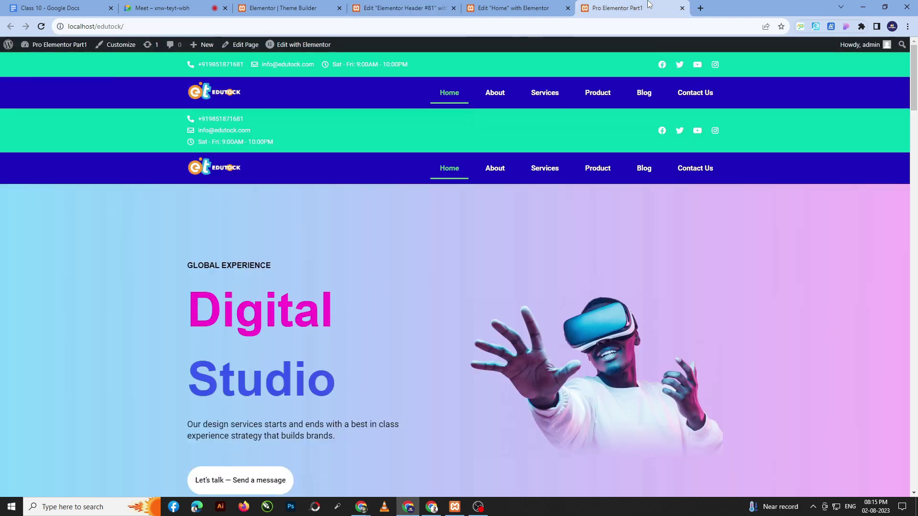
key(F5)
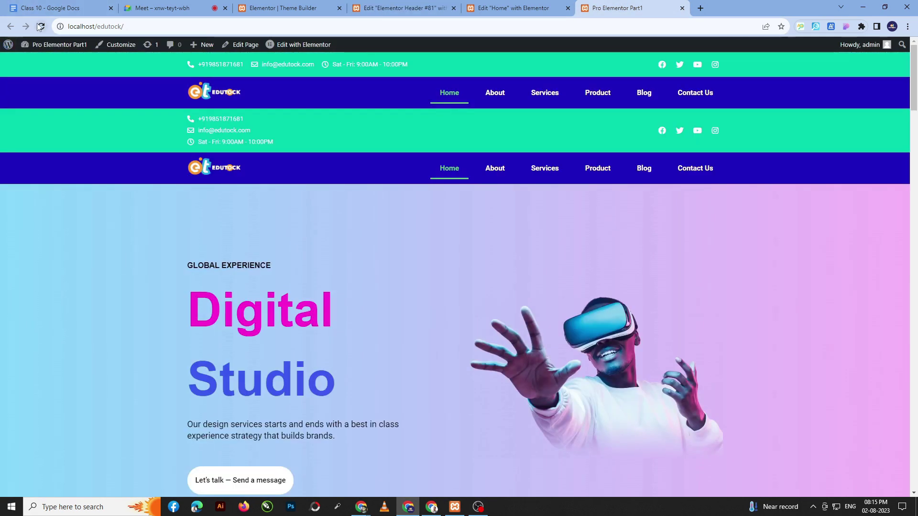
click(40, 27)
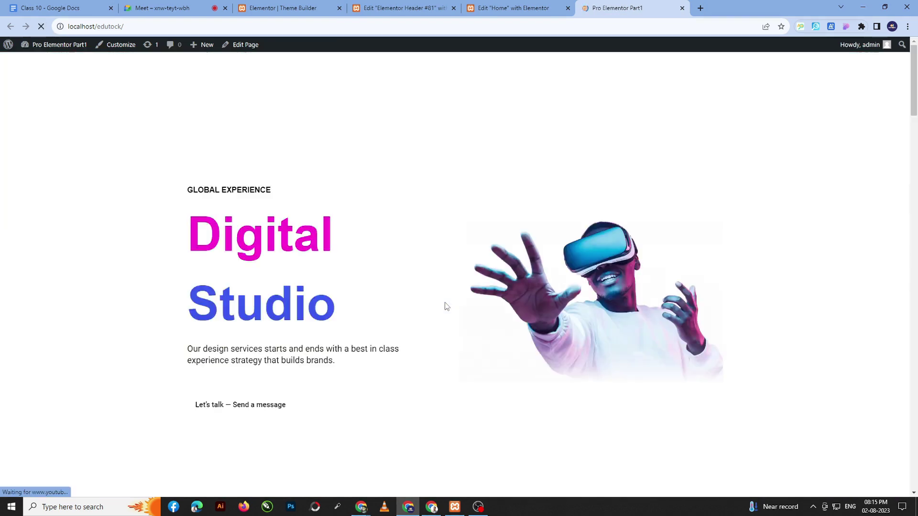
scroll(437, 304, down, 14)
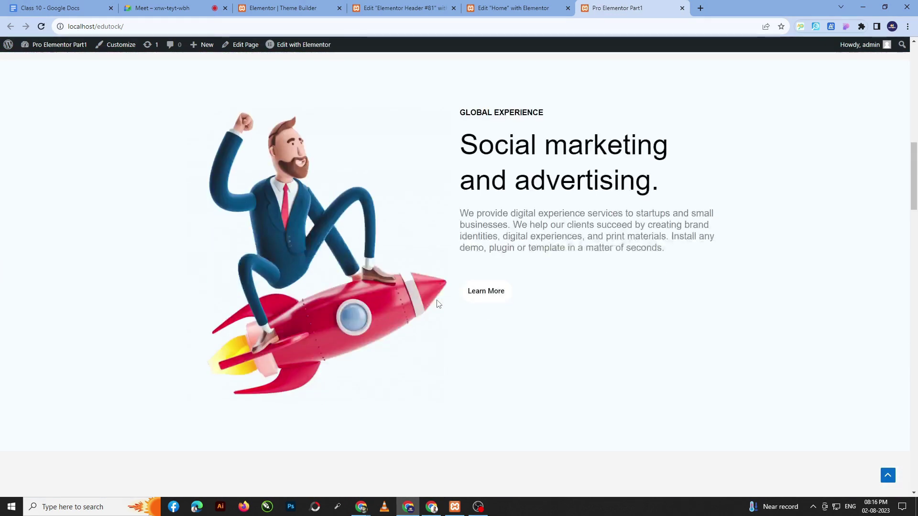
scroll(437, 304, up, 5)
Shrink the browser window to mobile width and examine the live home page's layout from the hero section down to the trusted clients
key(super+Down)
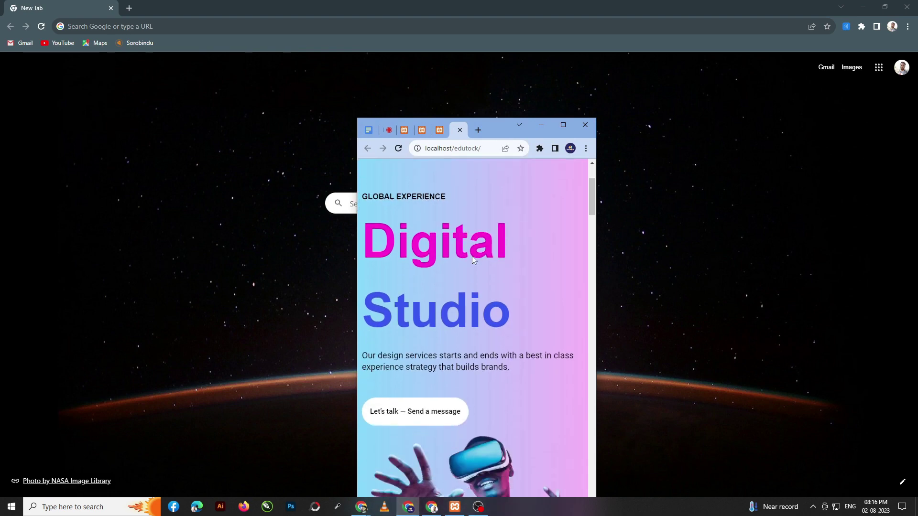
scroll(408, 299, down, 7)
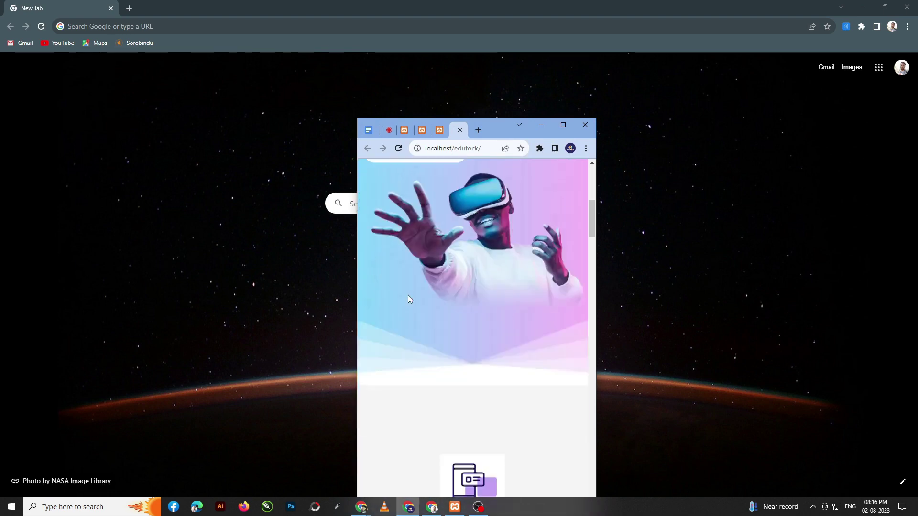
scroll(408, 300, up, 9)
scroll(455, 320, down, 7)
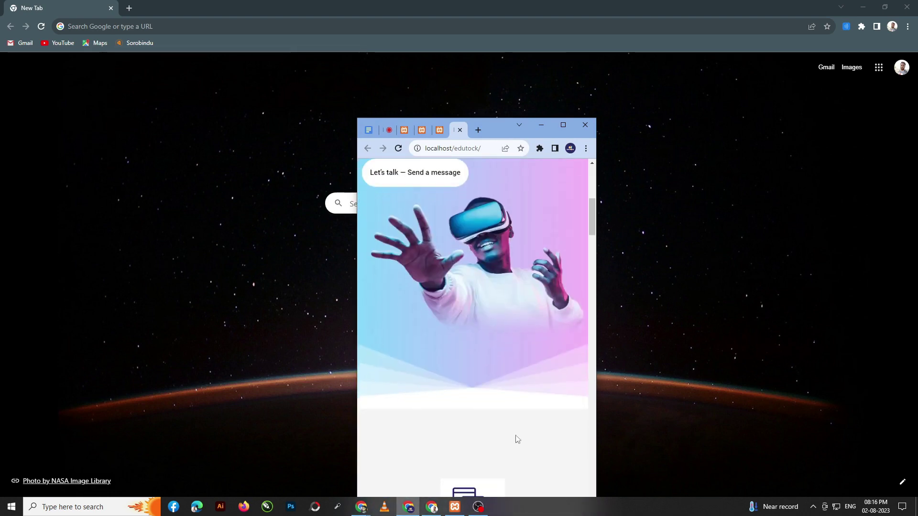
scroll(528, 398, down, 5)
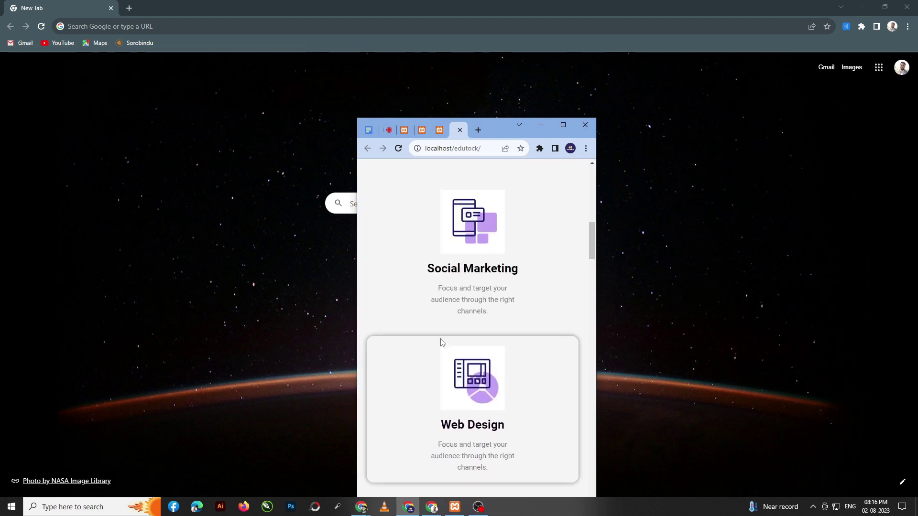
scroll(440, 340, down, 5)
scroll(494, 318, down, 3)
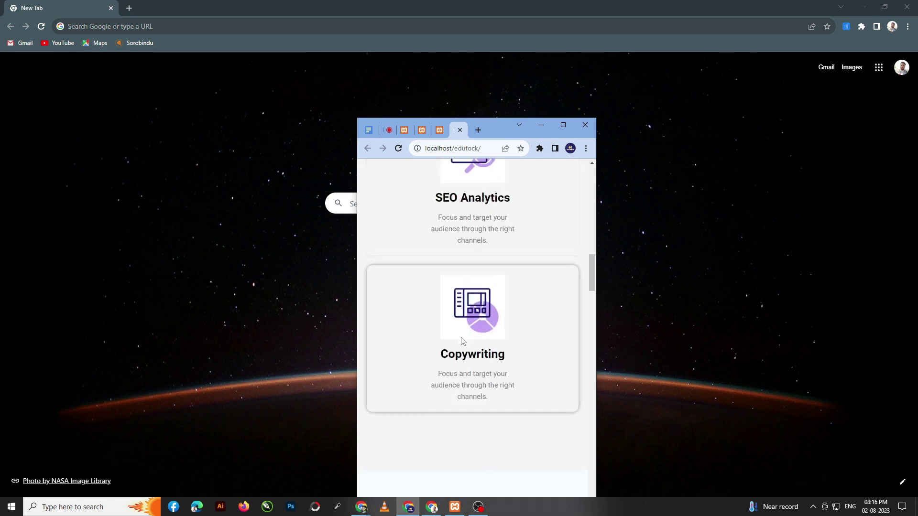
scroll(458, 359, down, 3)
scroll(457, 359, down, 10)
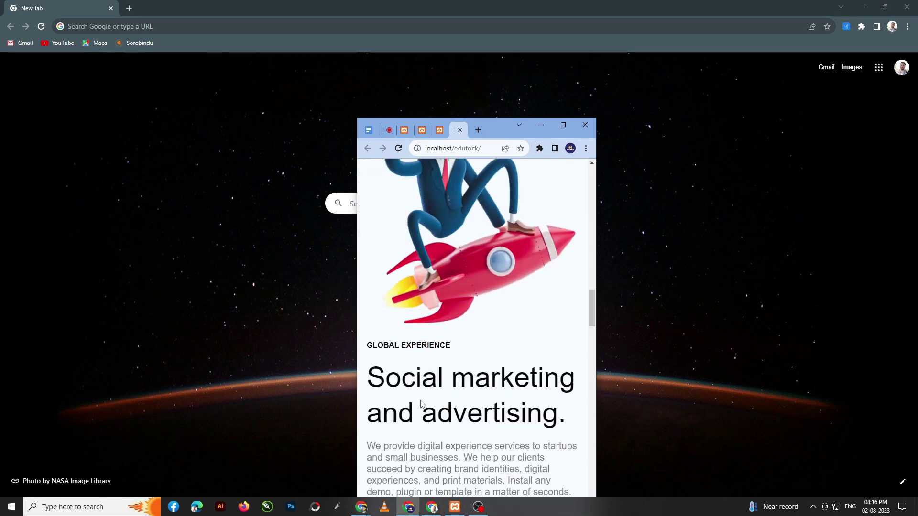
scroll(463, 448, down, 15)
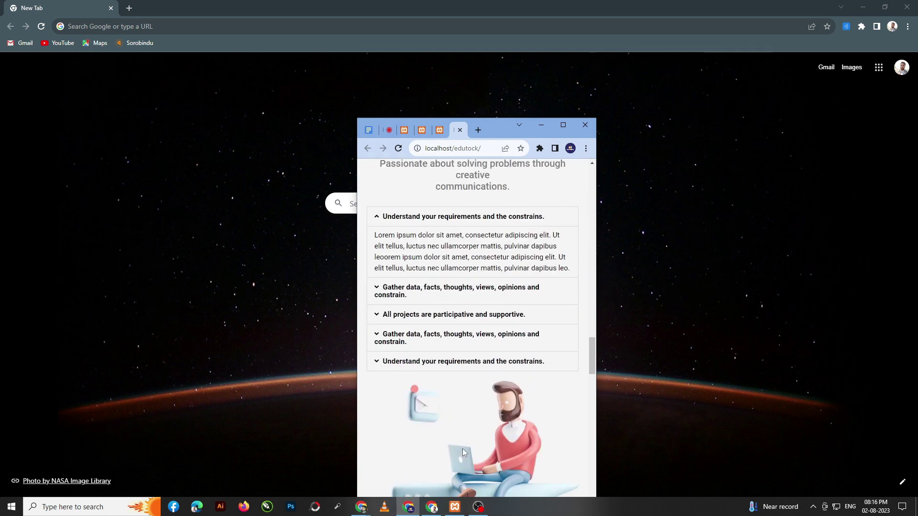
scroll(466, 429, down, 10)
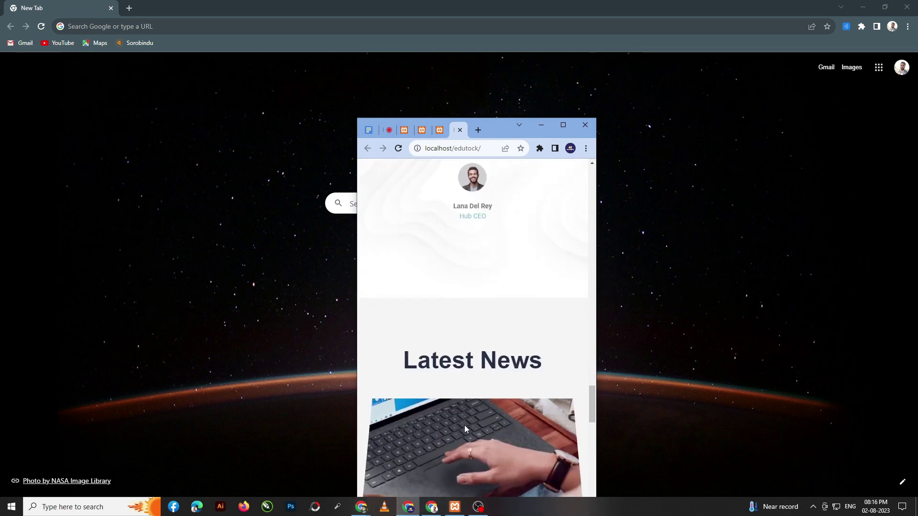
scroll(465, 427, down, 8)
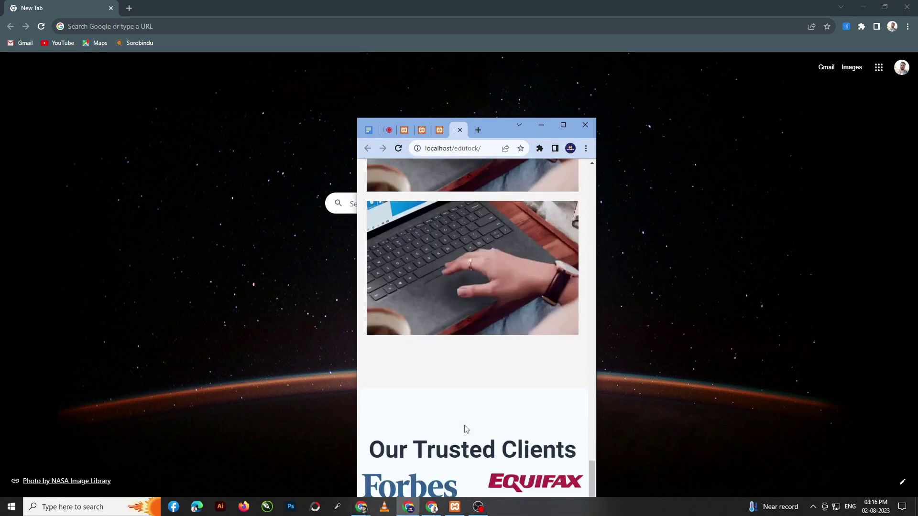
scroll(465, 427, up, 10)
scroll(463, 425, up, 15)
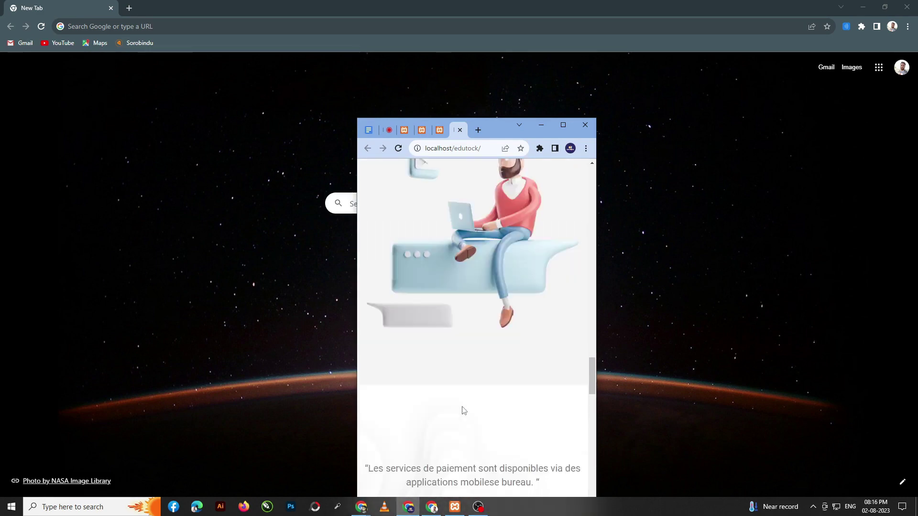